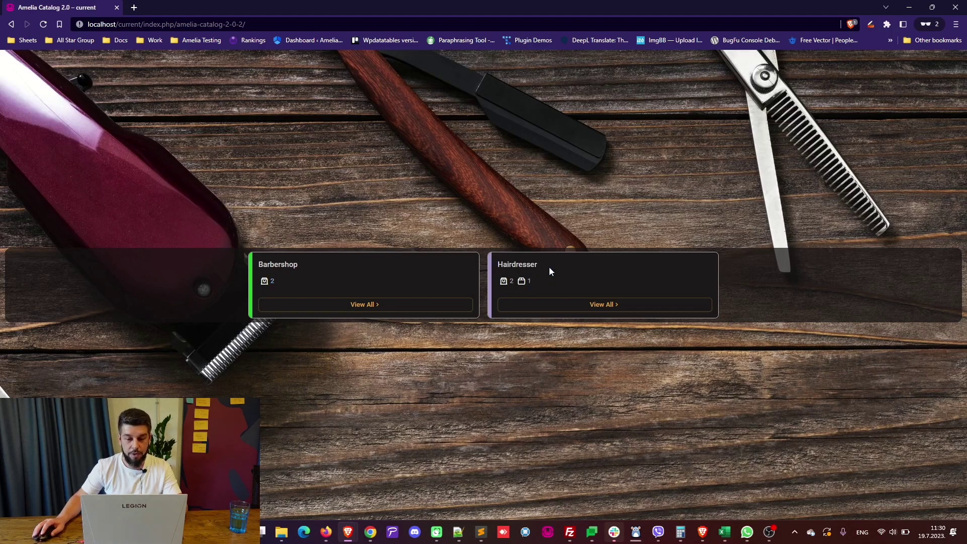
Open the Hairdresser category's View All listing and scroll through its services and packages.
click(575, 309)
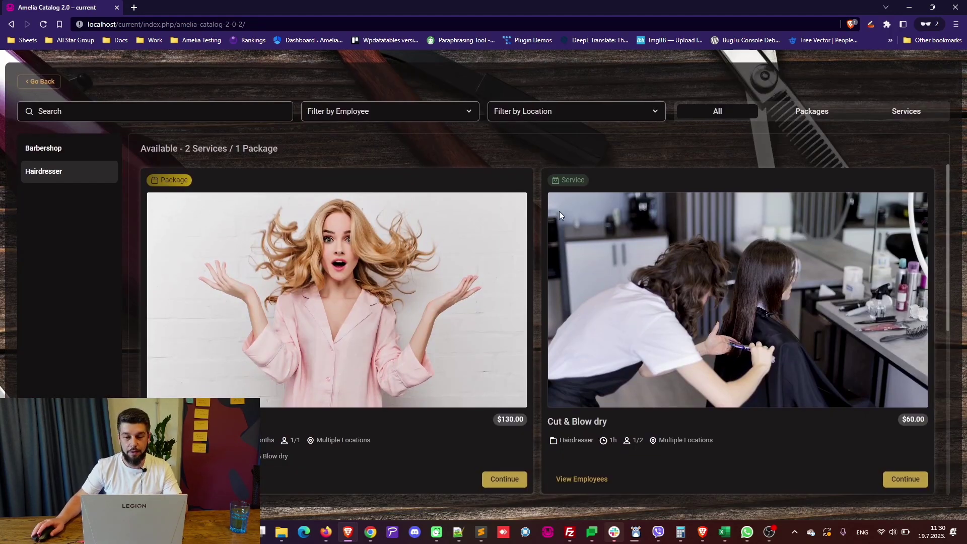
scroll(608, 240, down, 5)
scroll(609, 240, up, 5)
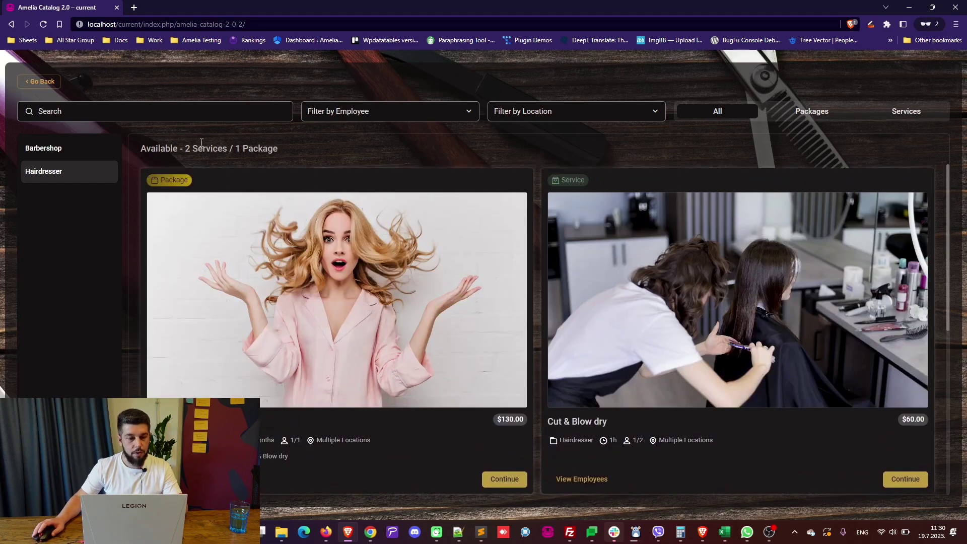
Try searching 'Cut' and filtering by employee Conflicting Roles, then clear the filter.
click(200, 114)
text(Cut)
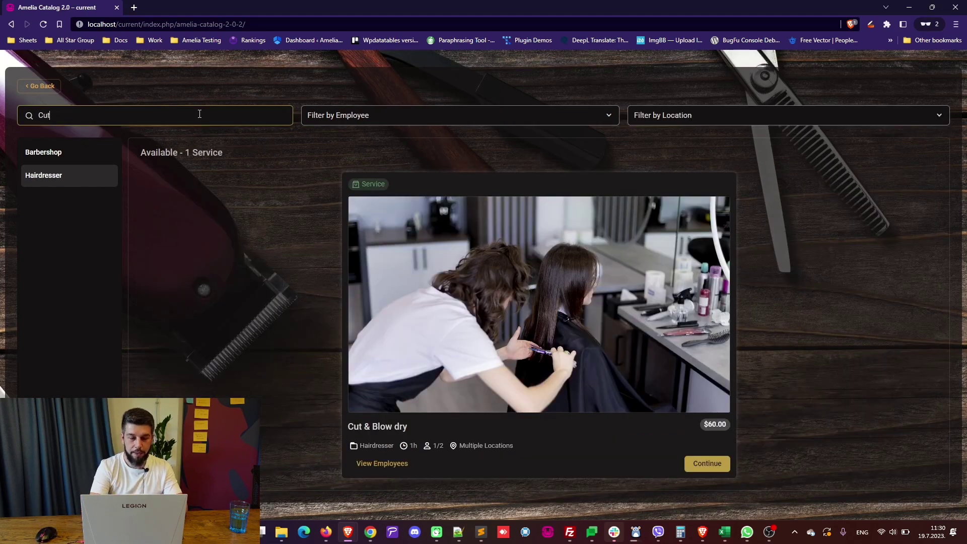
key(BackSpace)
key(BackSpace)
key(BackSpace)
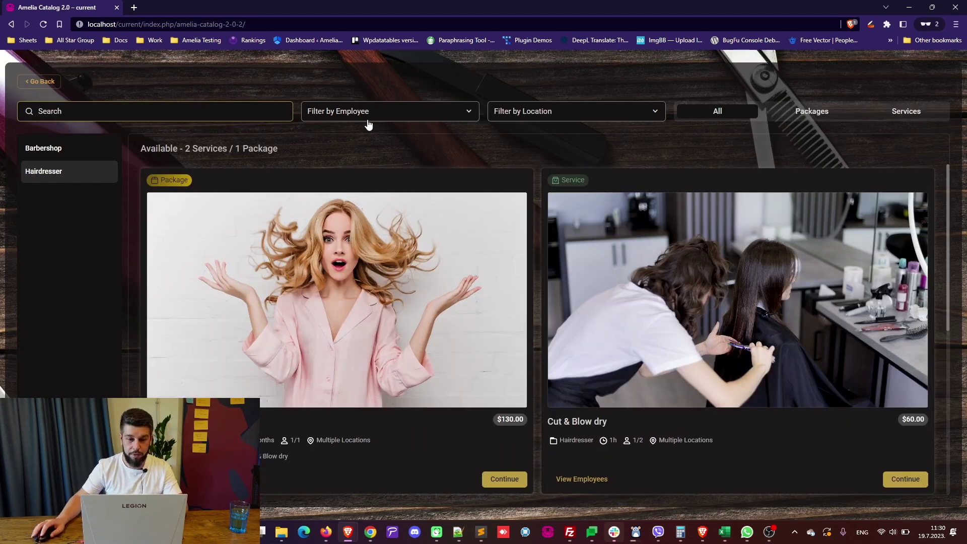
click(369, 113)
click(334, 137)
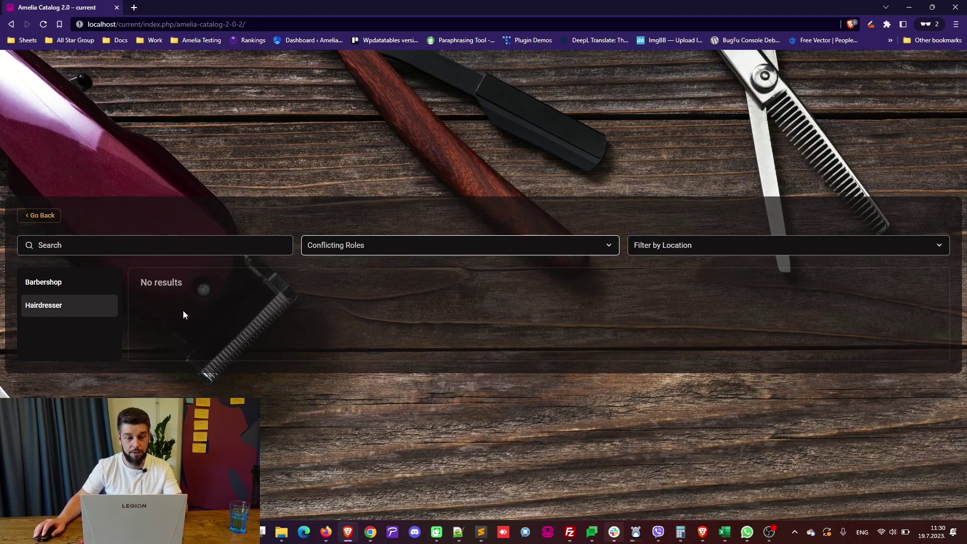
triple_click(160, 283)
click(608, 245)
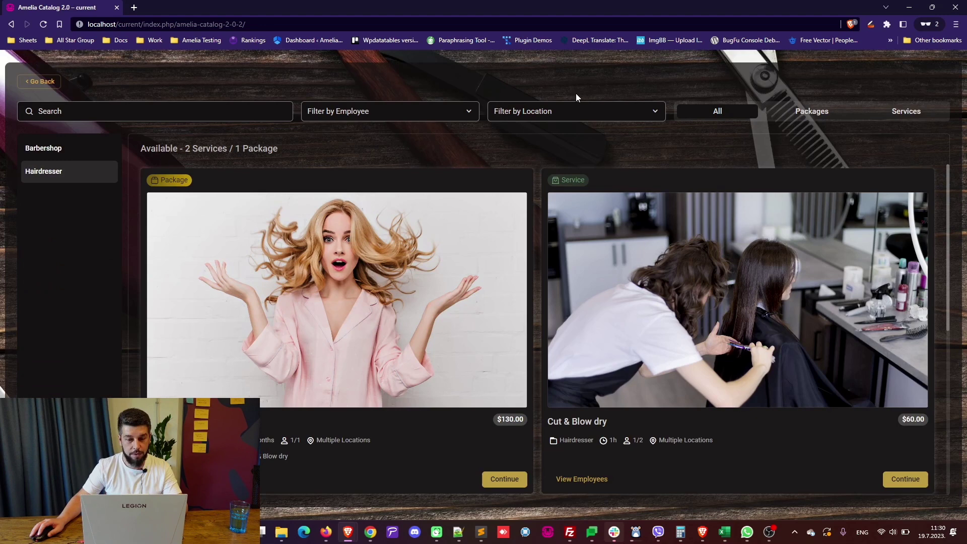
Switch the listing between Packages, Services and All.
click(805, 114)
click(903, 113)
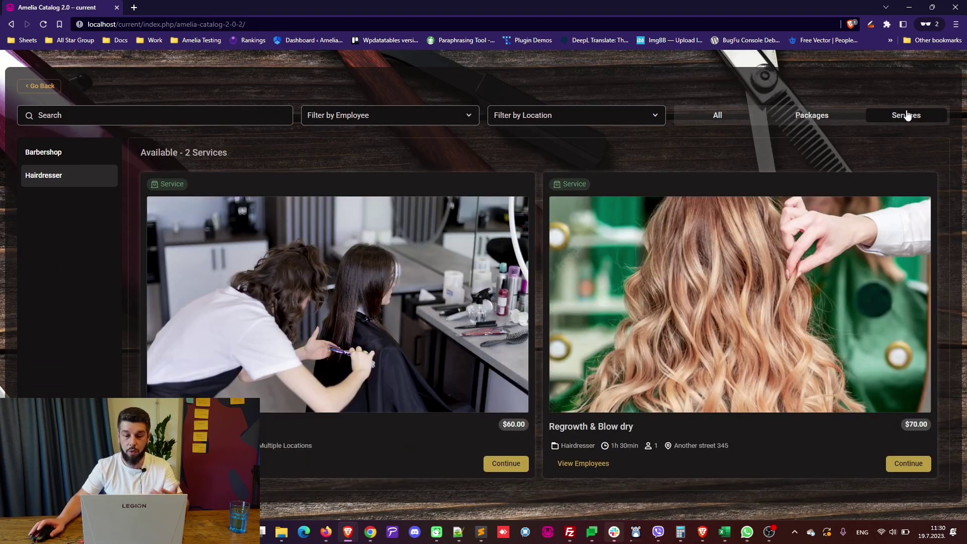
click(716, 115)
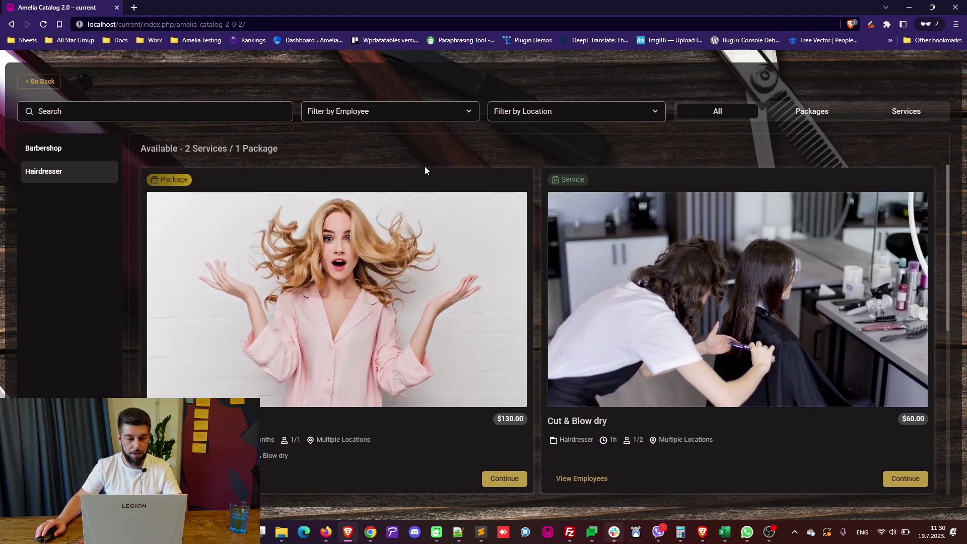
scroll(418, 177, down, 5)
scroll(466, 282, up, 5)
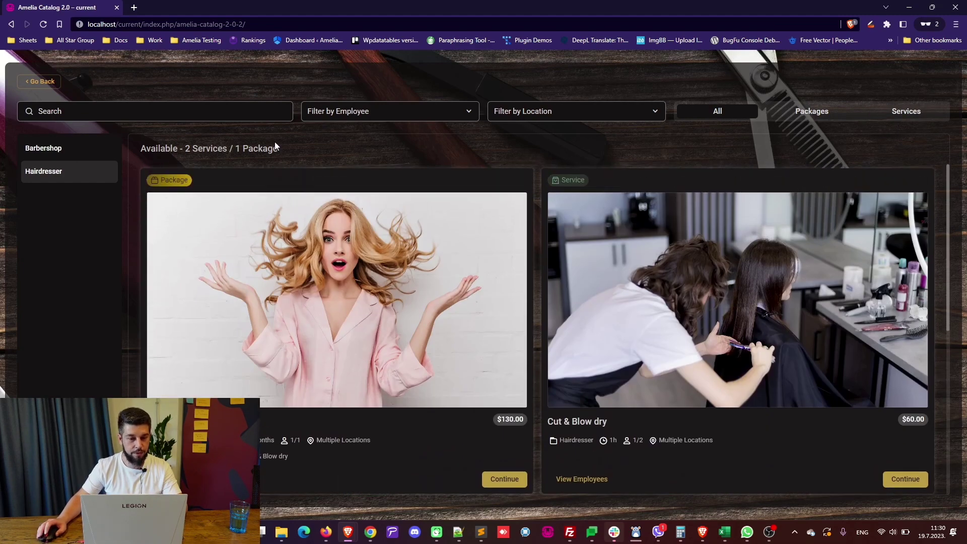
Switch to Barbershop, then back to Hairdresser and scroll its listing.
click(66, 159)
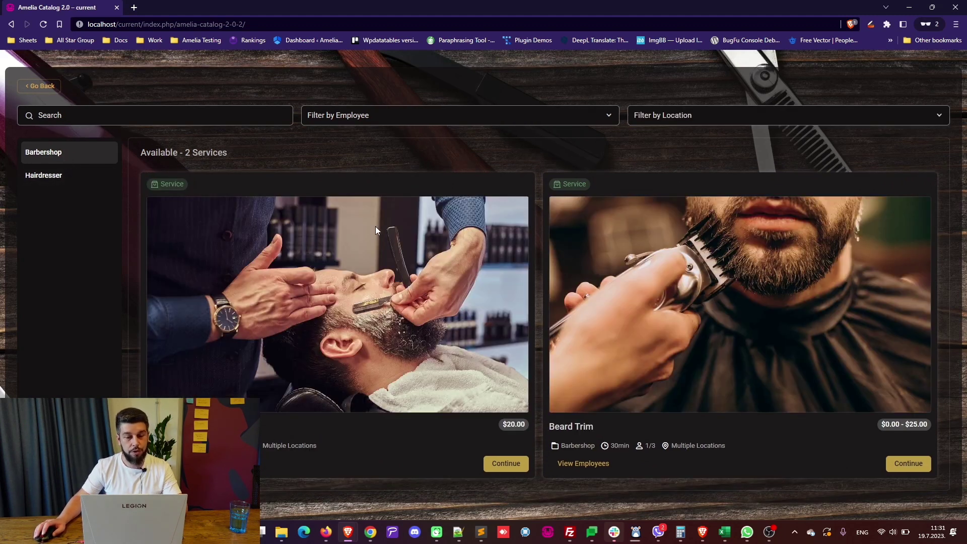
click(40, 176)
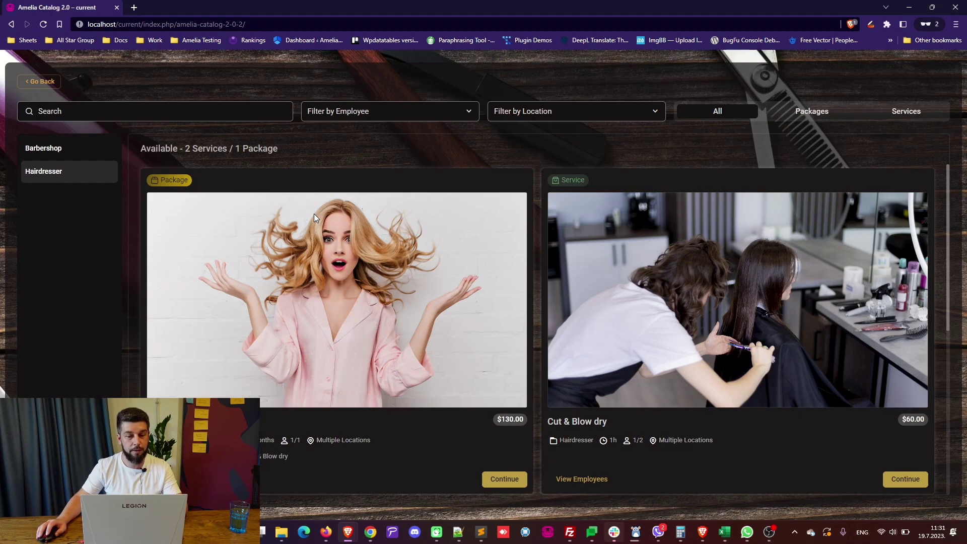
scroll(535, 222, down, 5)
scroll(665, 253, up, 5)
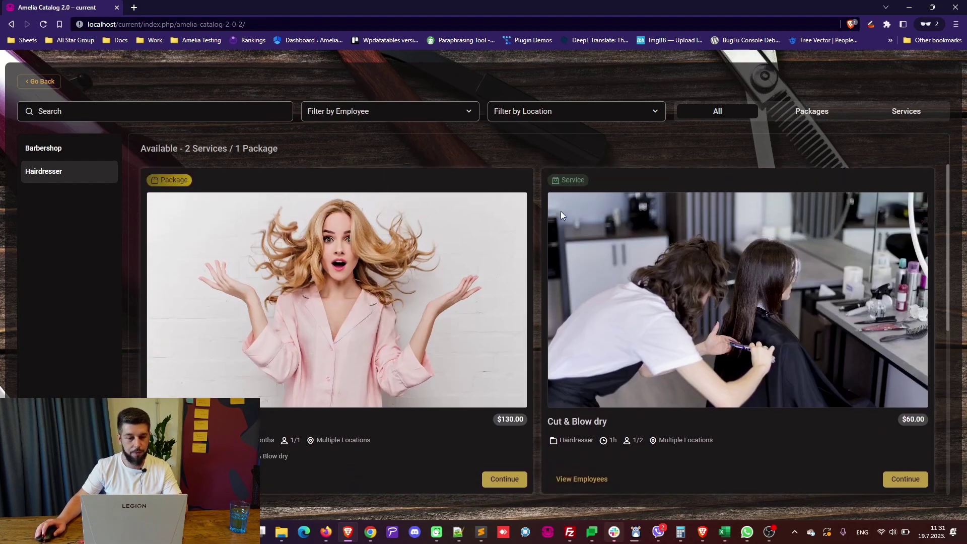
scroll(758, 342, down, 1)
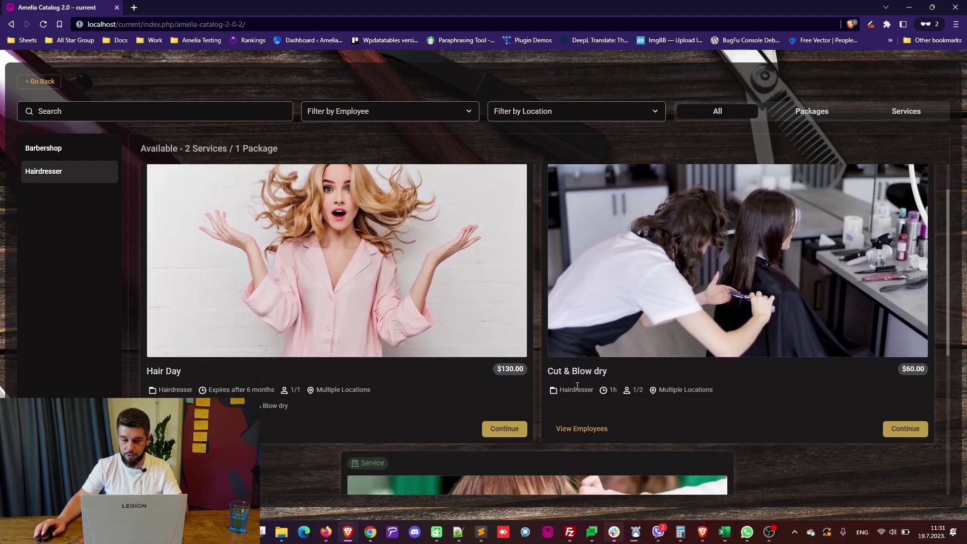
Open Cut & Blow dry's details, view its employees and description, then return to the listing.
click(905, 429)
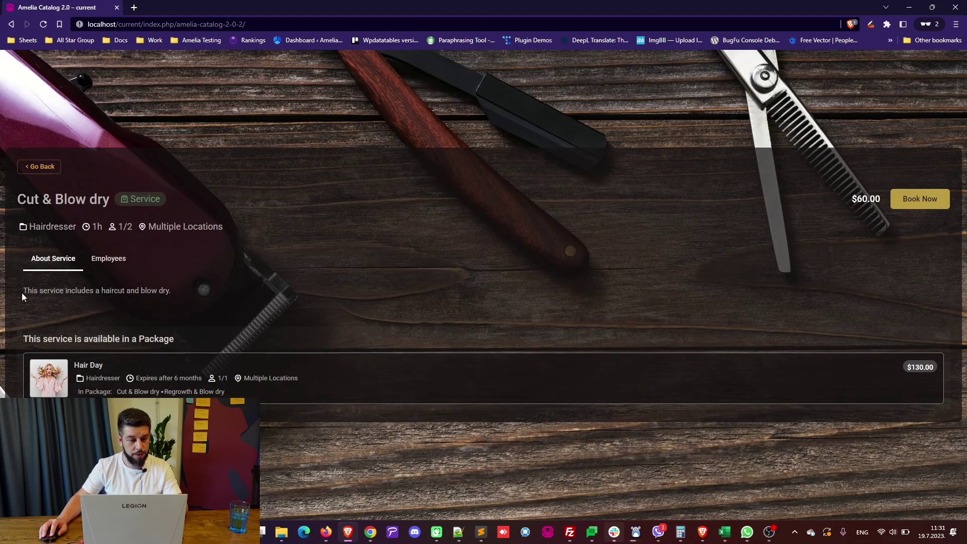
drag(22, 292, 169, 292)
click(169, 292)
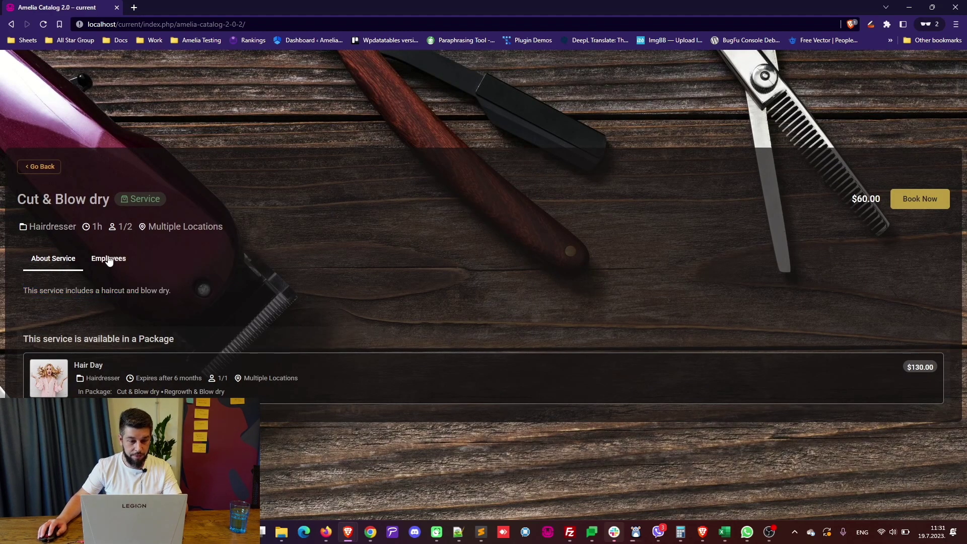
click(108, 258)
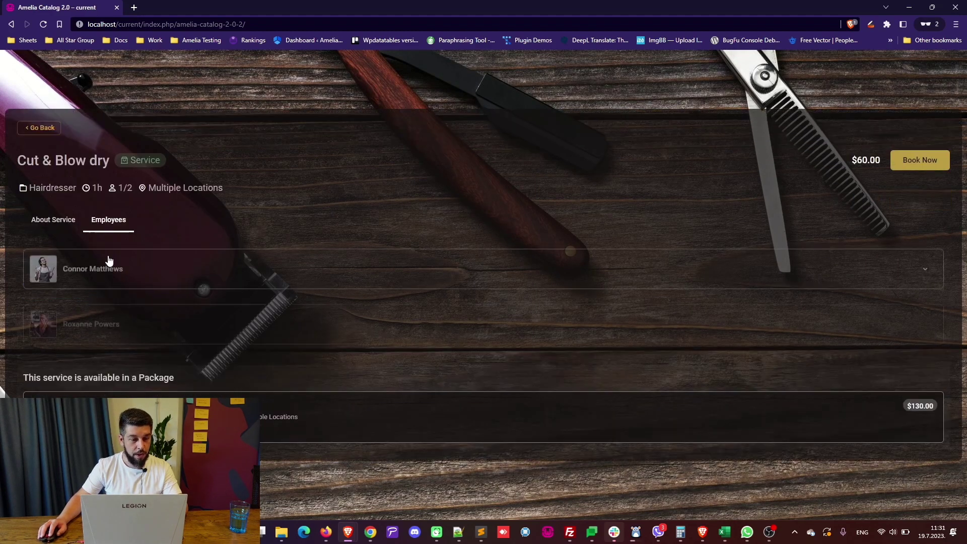
click(52, 225)
click(30, 167)
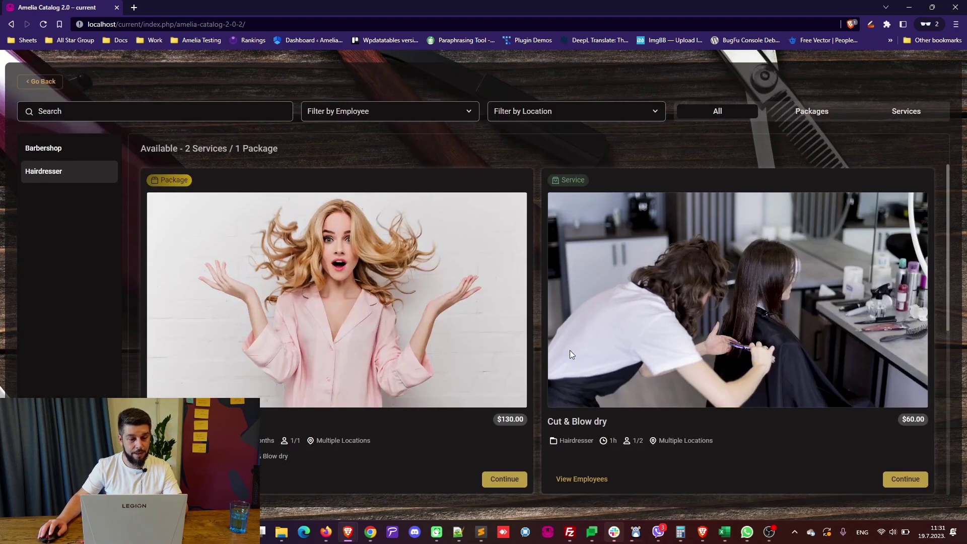
Highlight the card's category, 1h duration, locations and $60 price, then open Cut & Blow dry.
double_click(576, 441)
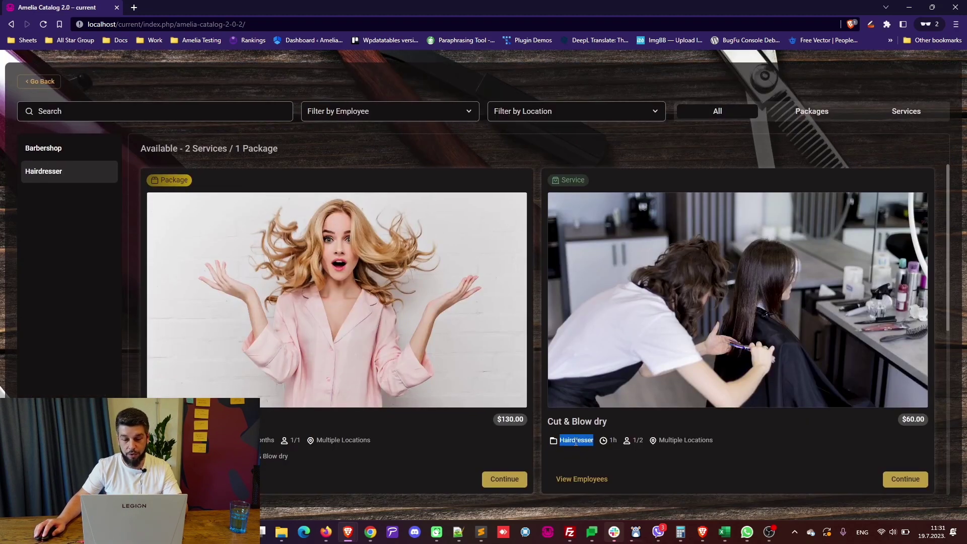
double_click(612, 441)
click(640, 439)
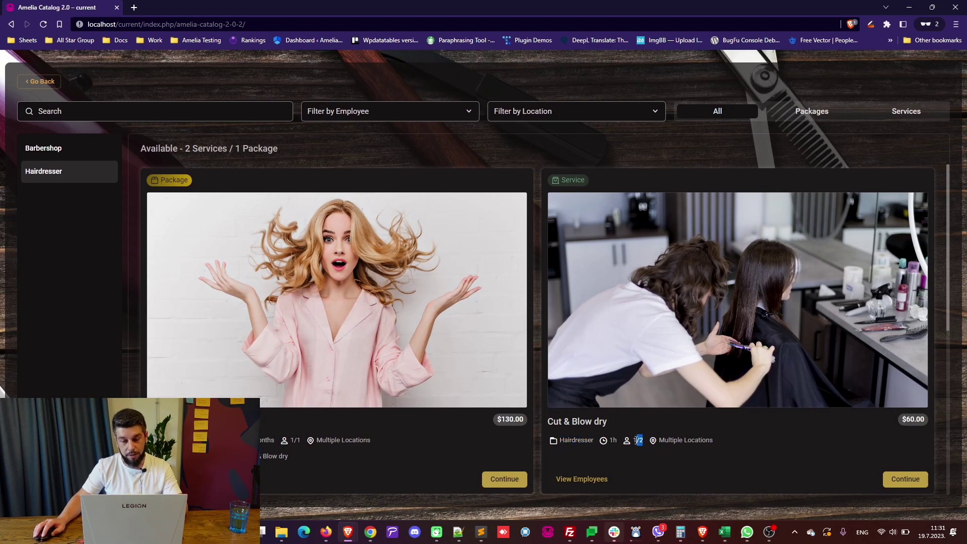
click(679, 437)
triple_click(675, 440)
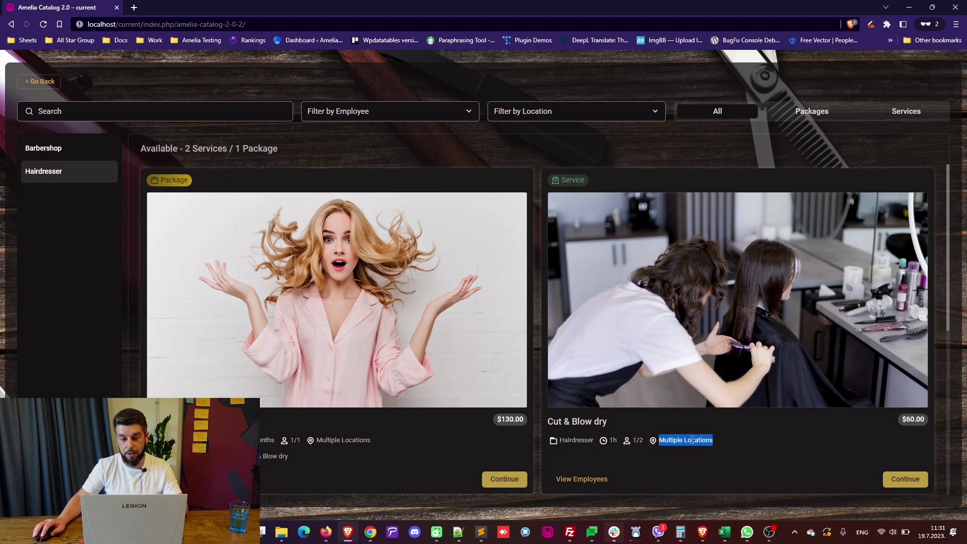
click(675, 441)
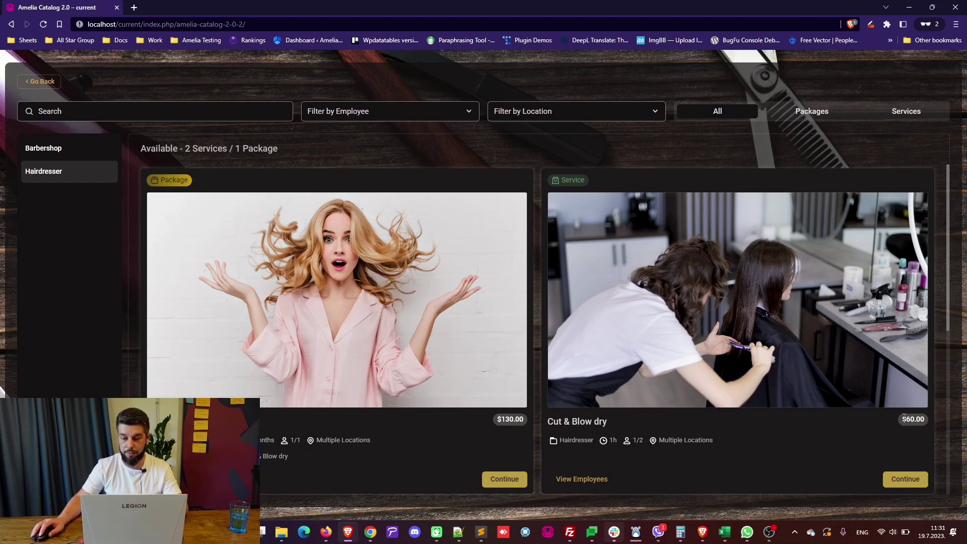
drag(904, 418, 916, 418)
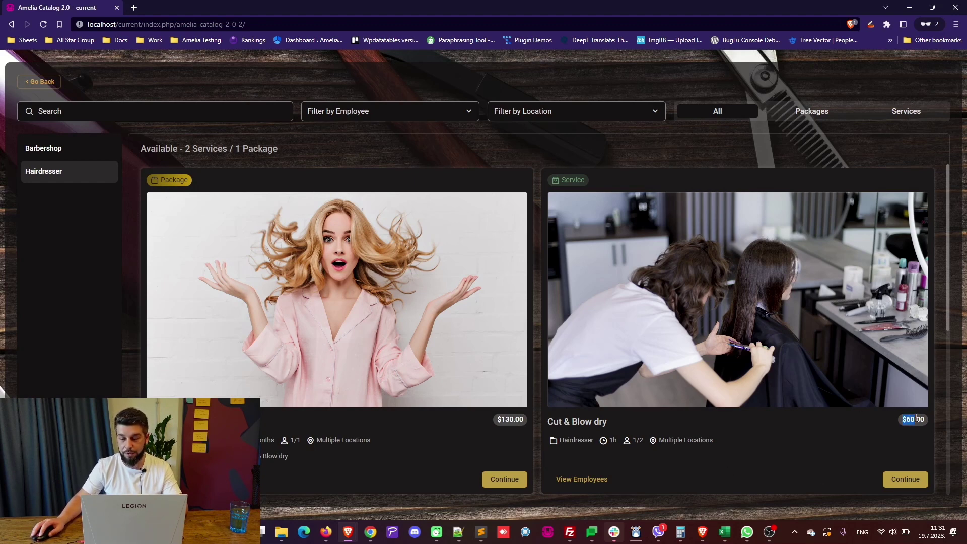
click(905, 479)
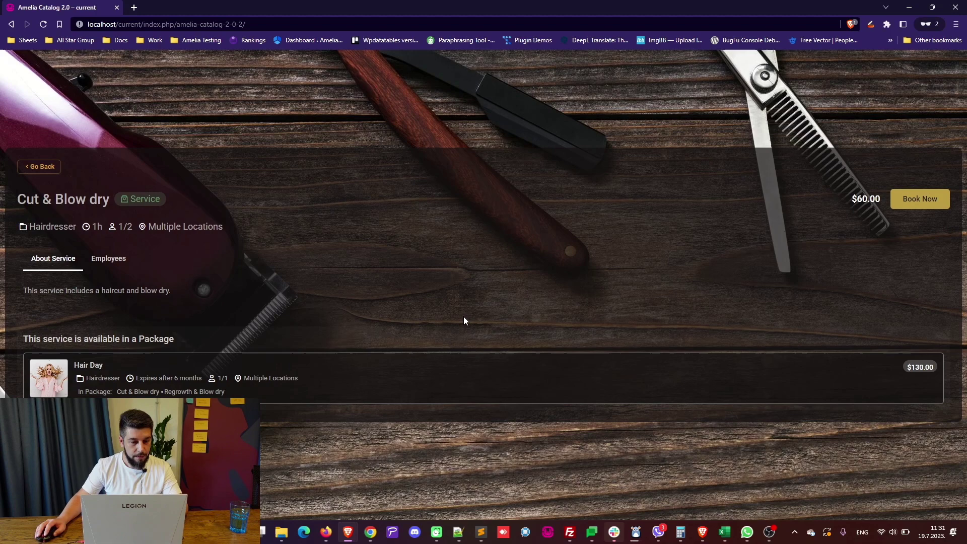
Book Cut & Blow dry with the first employee, skipping the package offer and extra people.
click(911, 201)
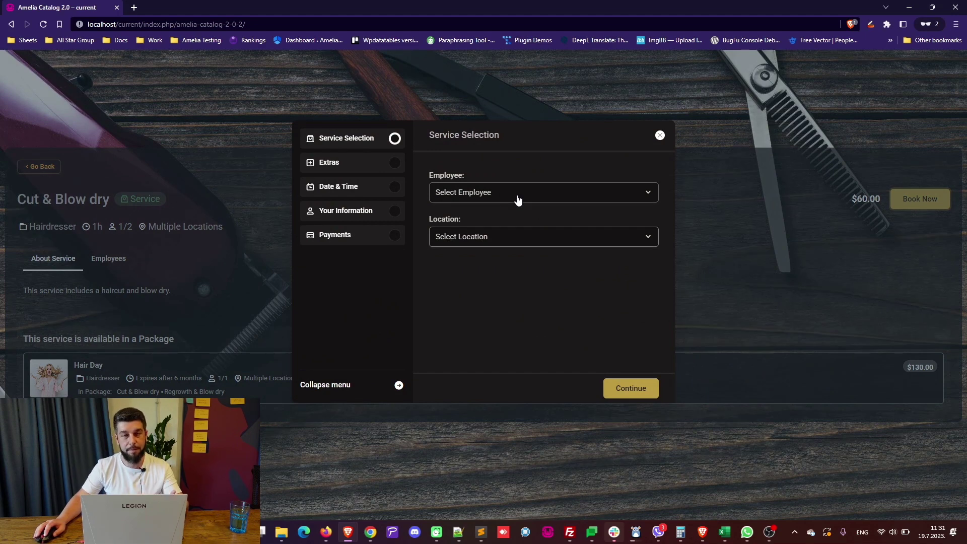
click(518, 200)
click(504, 222)
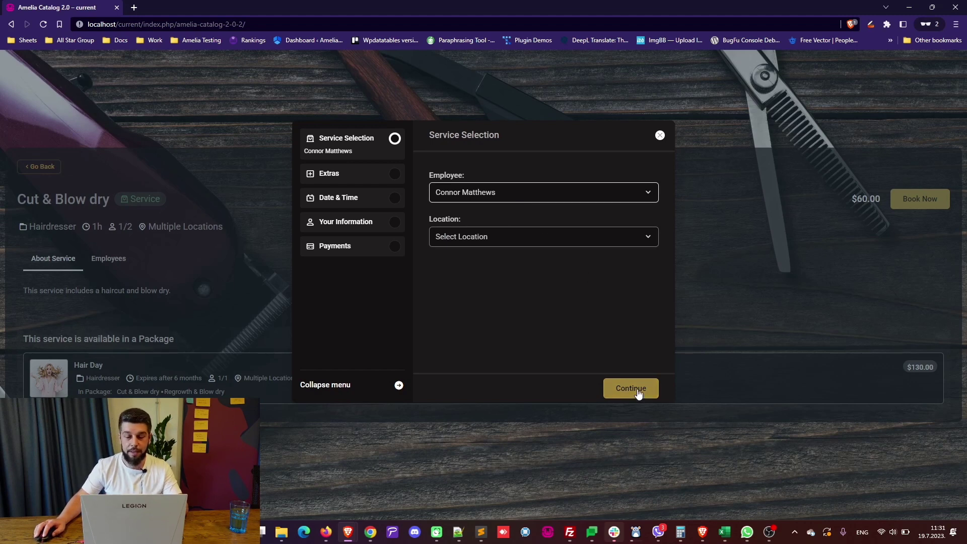
click(638, 394)
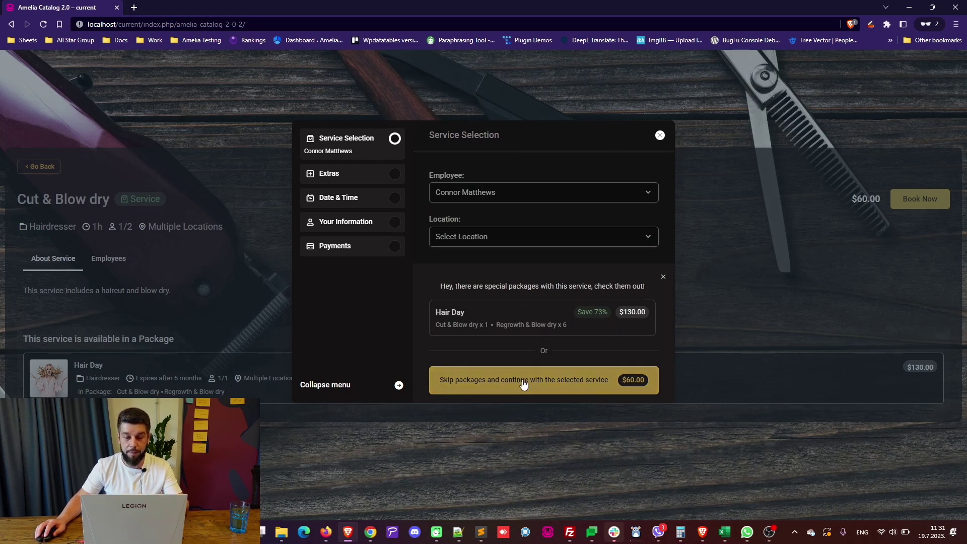
click(523, 384)
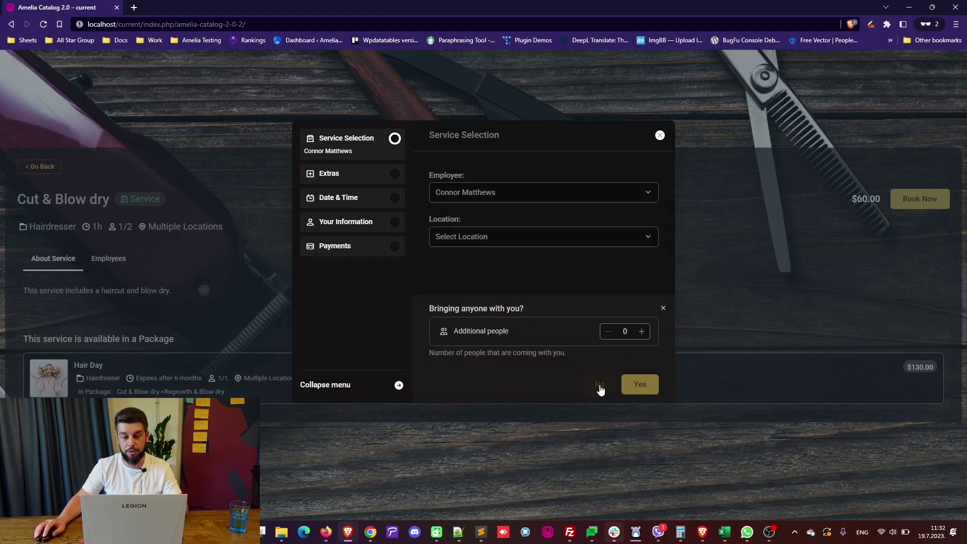
click(600, 385)
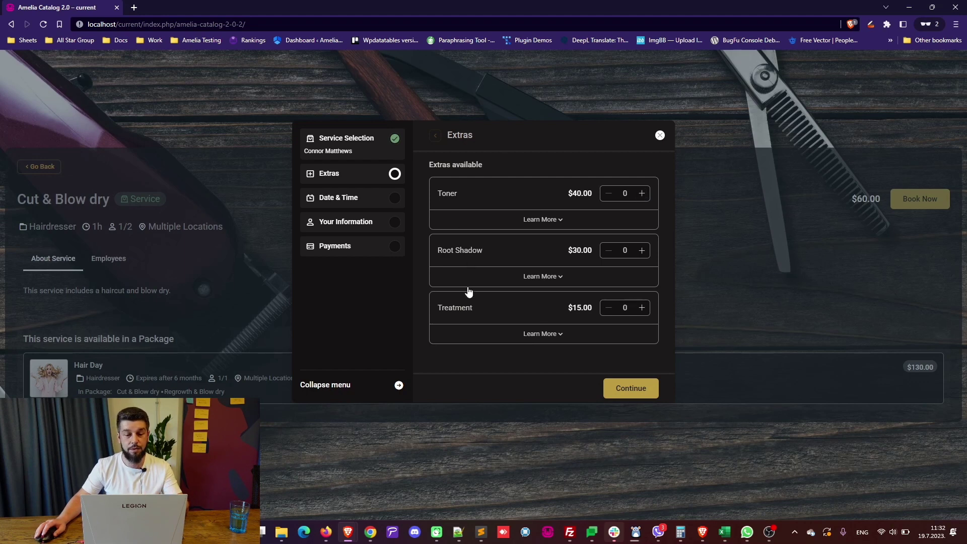
Skip extras, book July 22, 2023 at 10:00 - 11:00, and decline repeating it.
click(624, 386)
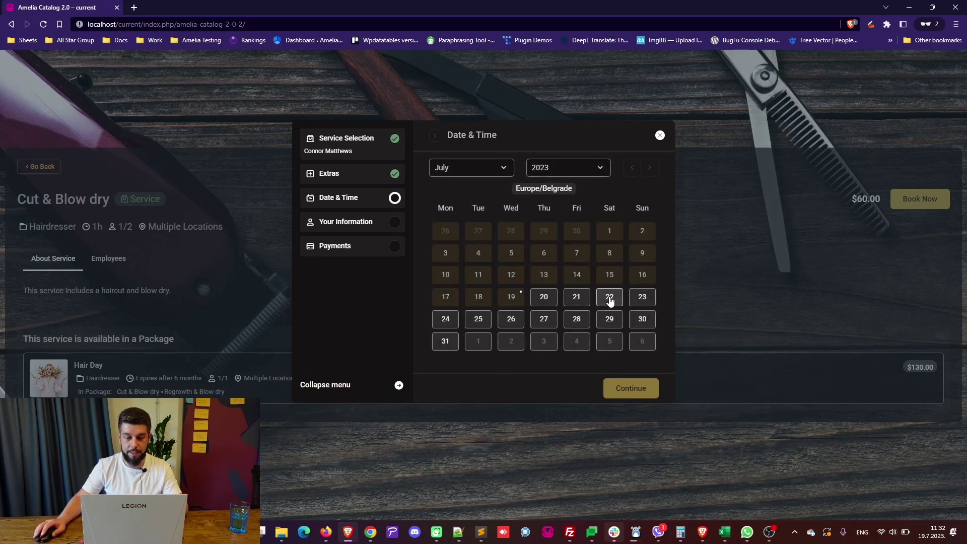
click(610, 299)
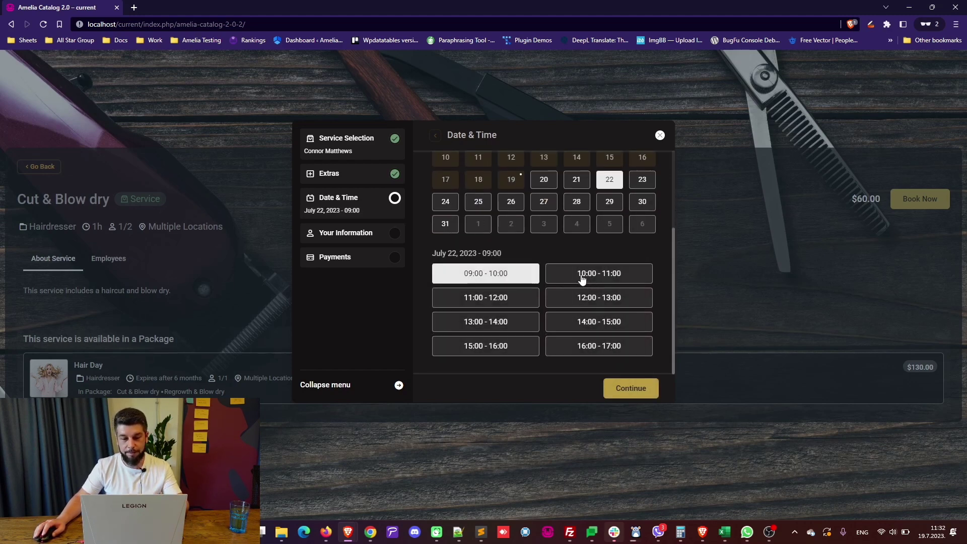
click(583, 279)
click(630, 388)
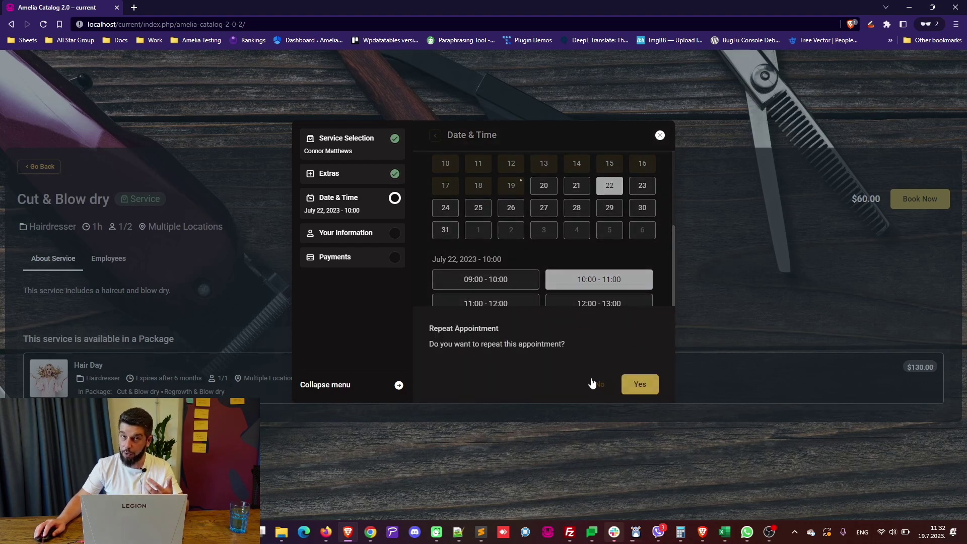
click(596, 388)
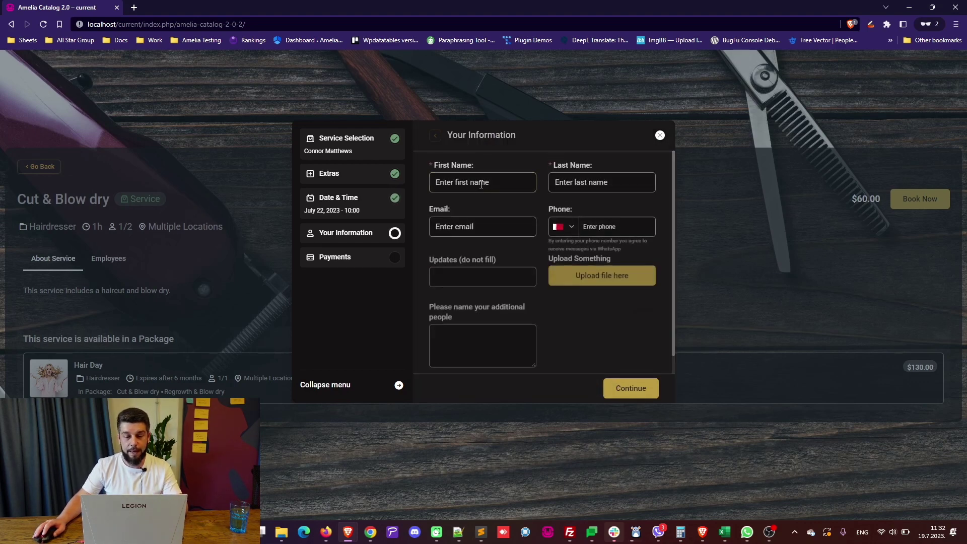
Enter the customer's first and last name and continue to the $60.00 payment step.
click(481, 183)
text(Jane)
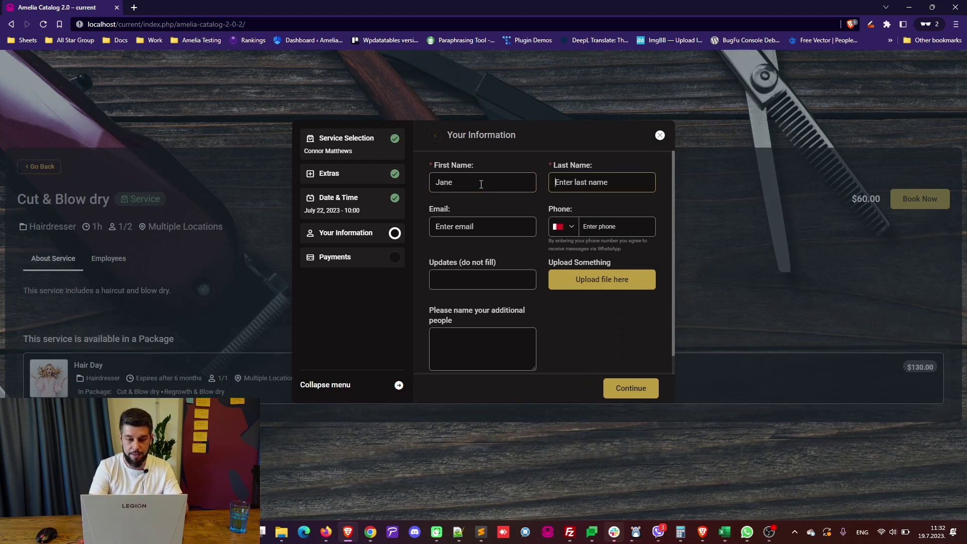
text(Doe)
click(474, 224)
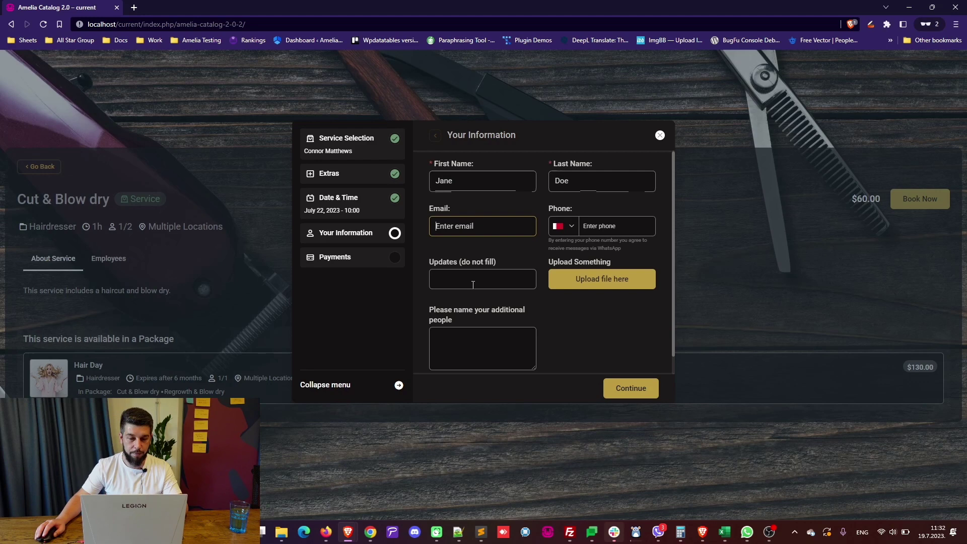
scroll(483, 280, down, 1)
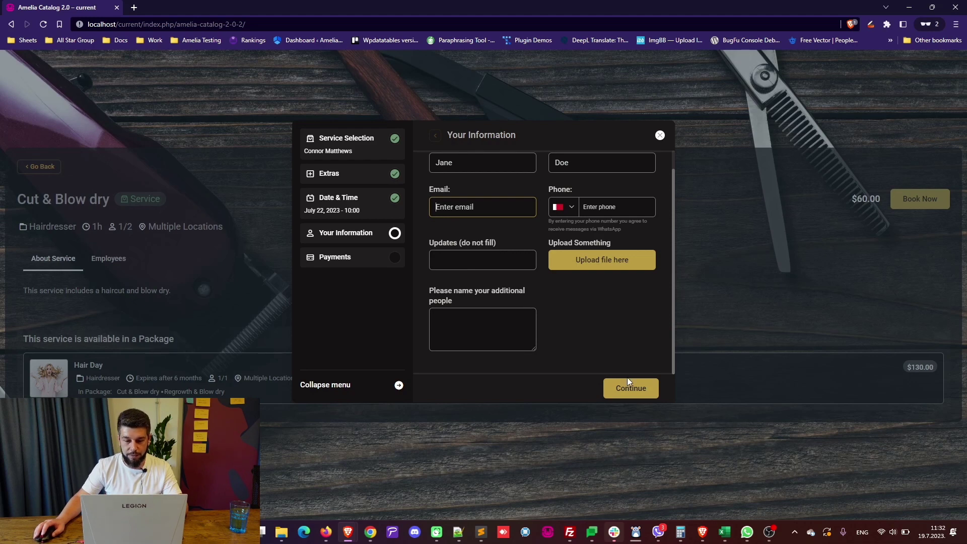
click(636, 394)
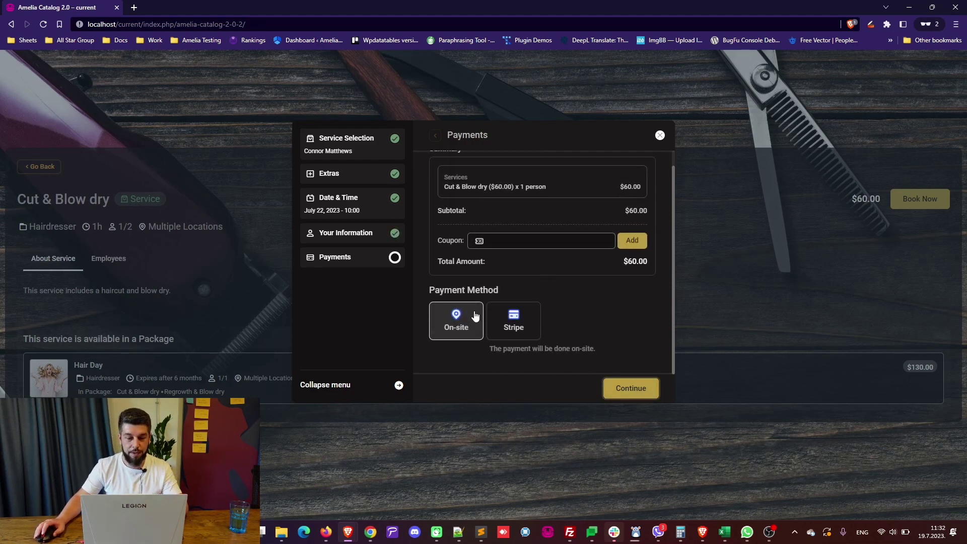
Choose Stripe card payment, enter the test card number, expiry and CVC, and submit.
click(516, 325)
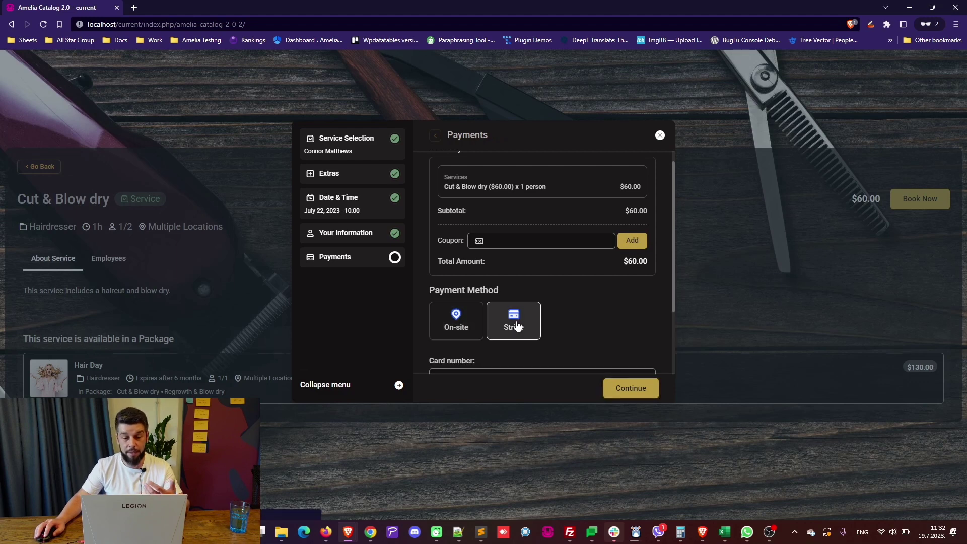
scroll(497, 281, down, 2)
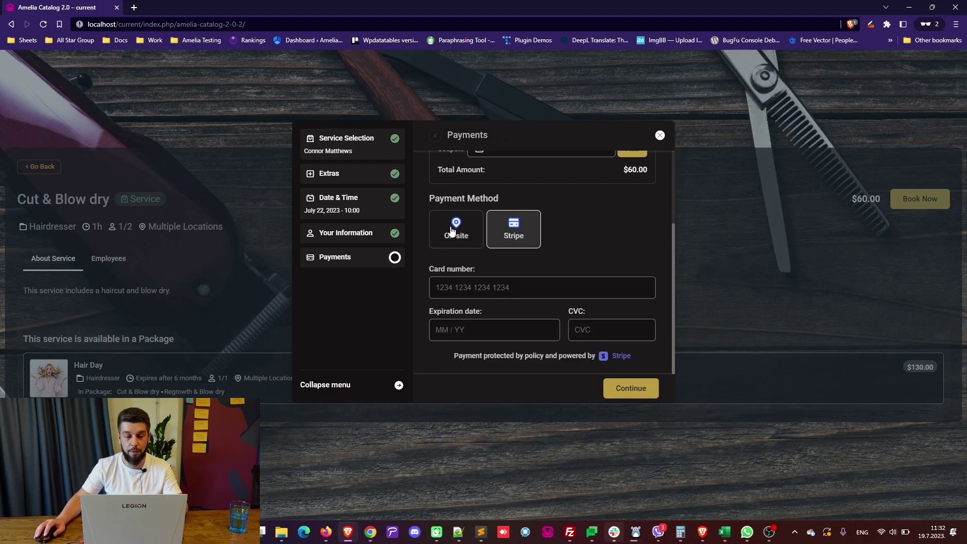
click(451, 229)
click(501, 316)
scroll(496, 285, down, 2)
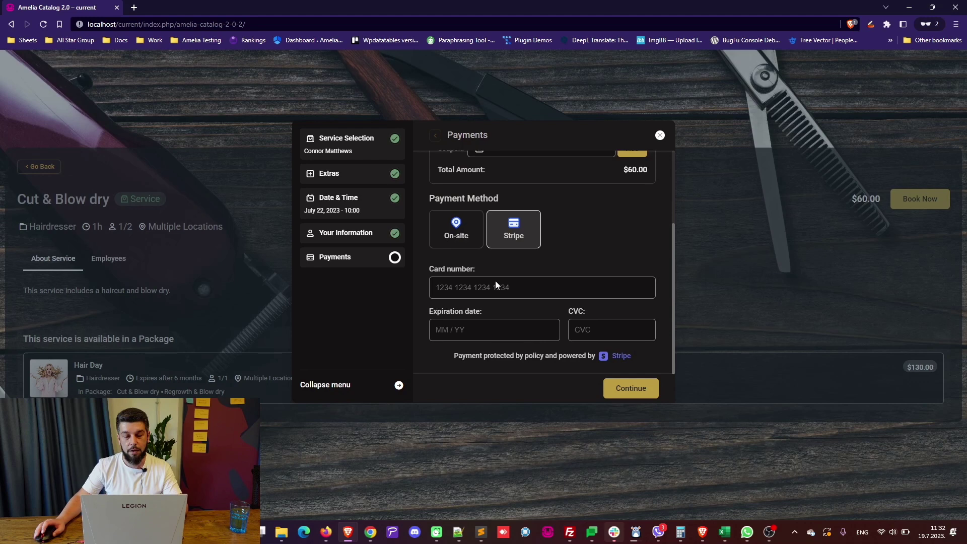
text(424242424242 4242)
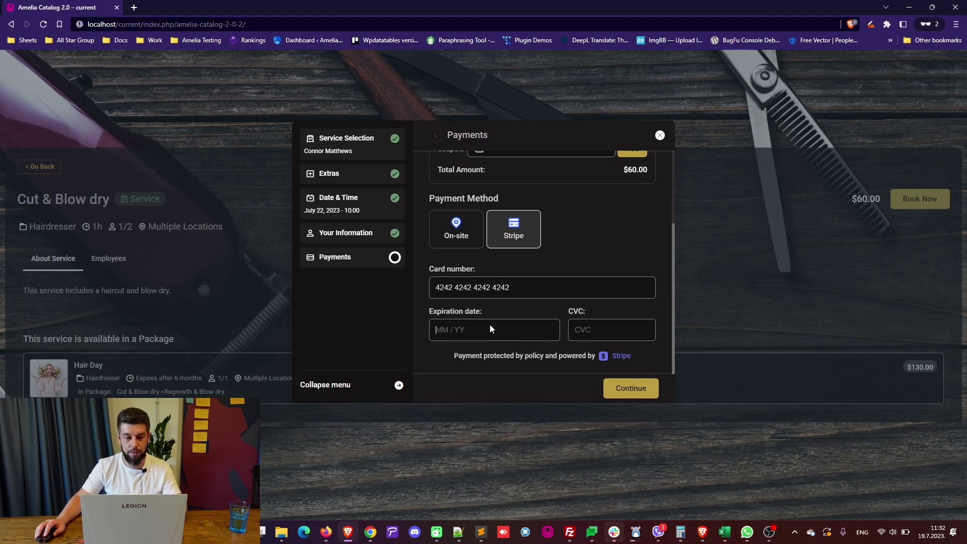
text(1123)
click(603, 332)
text(111)
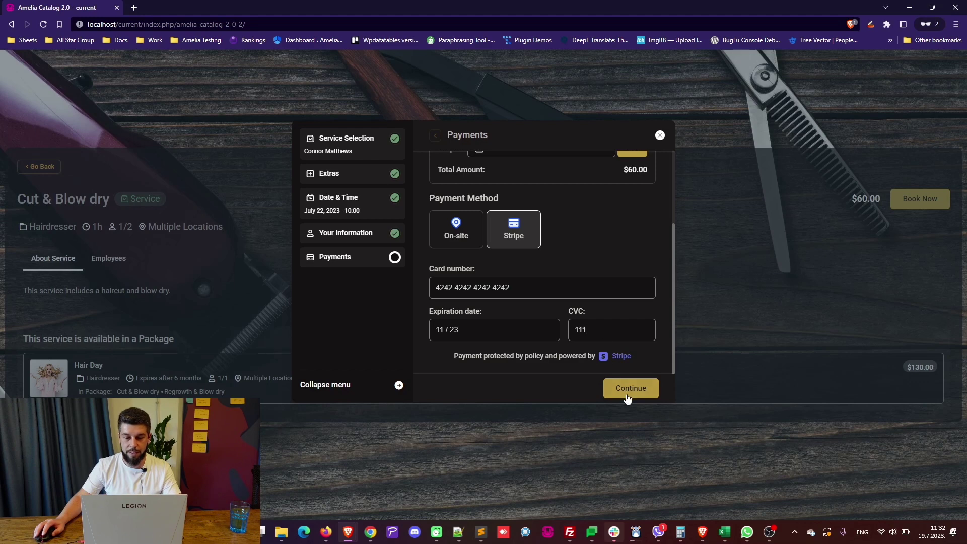
click(629, 390)
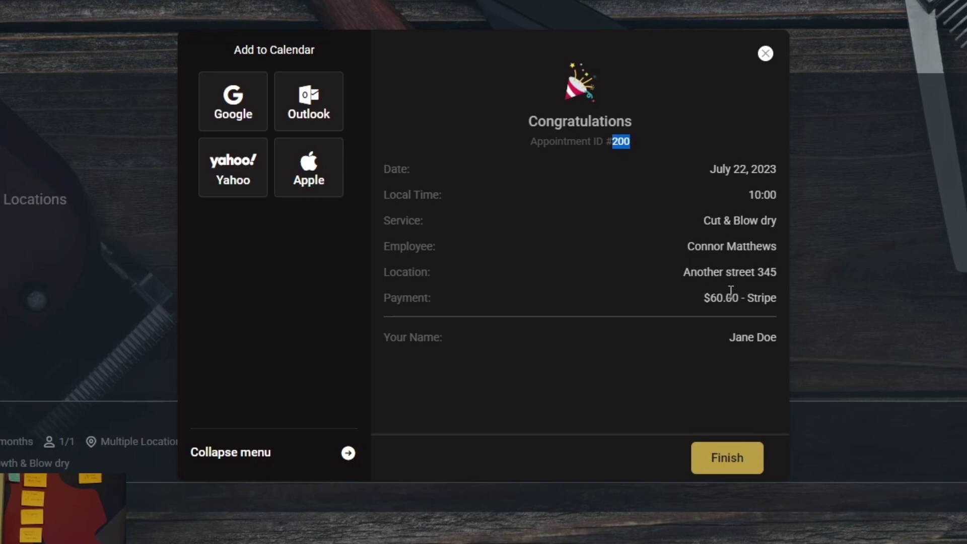
Check the $60.00 Stripe payment on the confirmation, close it, and go to the editor.
drag(703, 301, 739, 301)
double_click(760, 300)
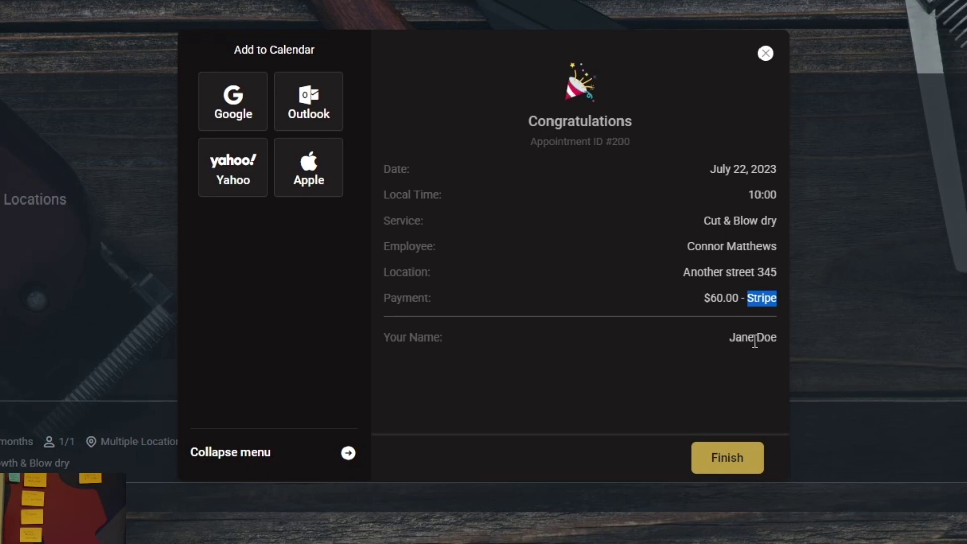
click(731, 460)
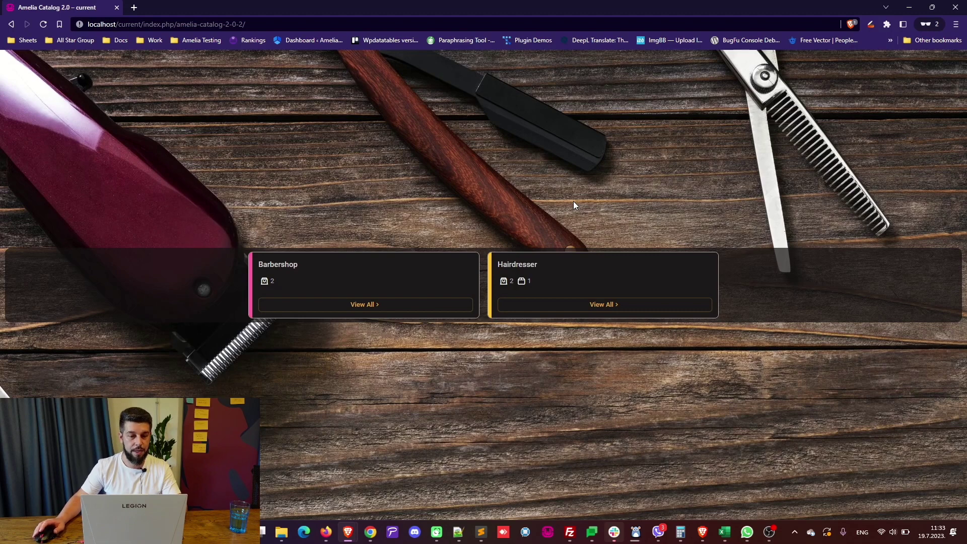
key(alt+Tab)
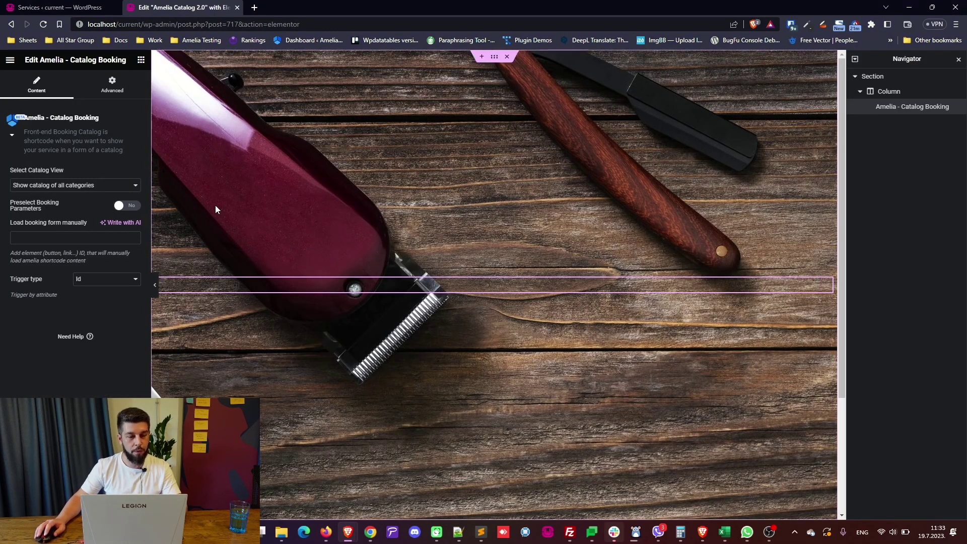
Set the widget's Select Catalog View to 'Show specific category', keeping Barbershop (id: 2).
key(alt+Tab)
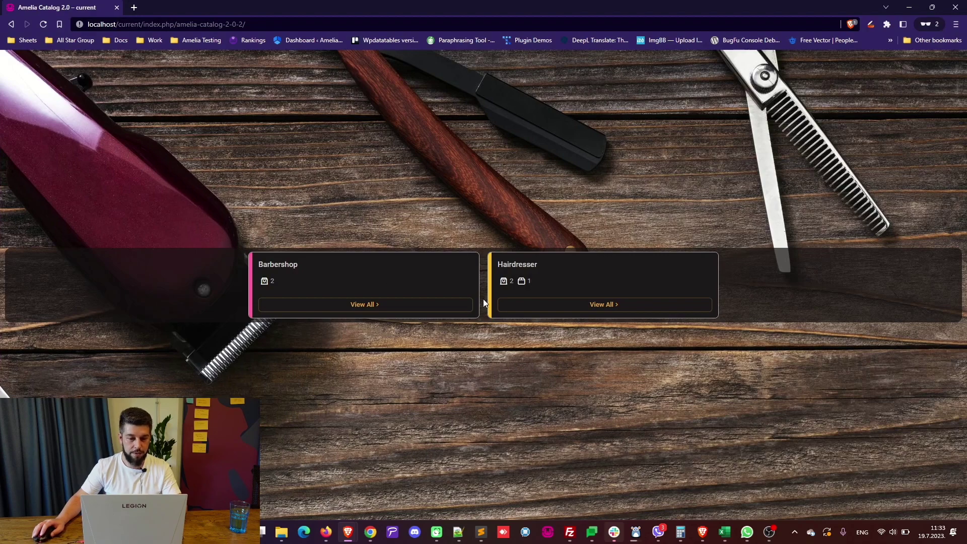
key(alt+Tab)
click(65, 184)
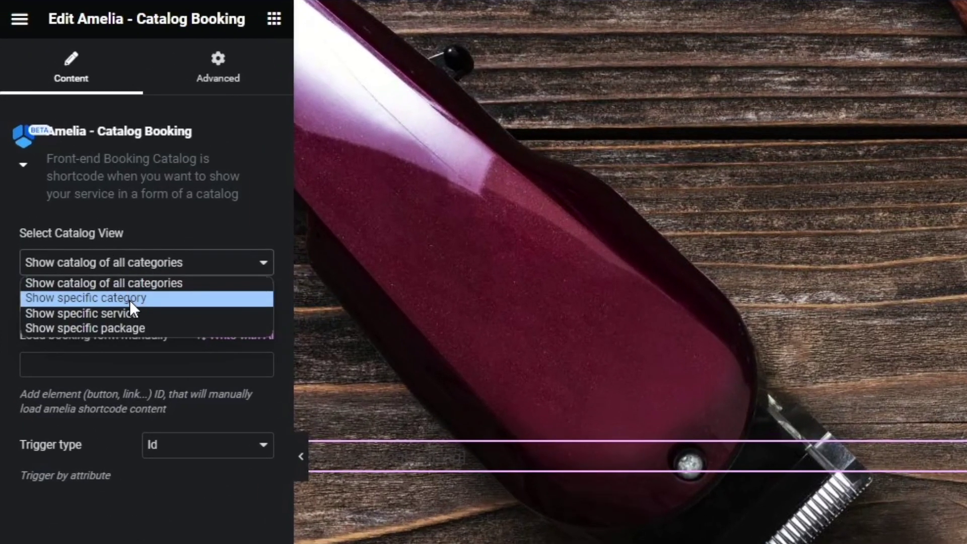
click(129, 298)
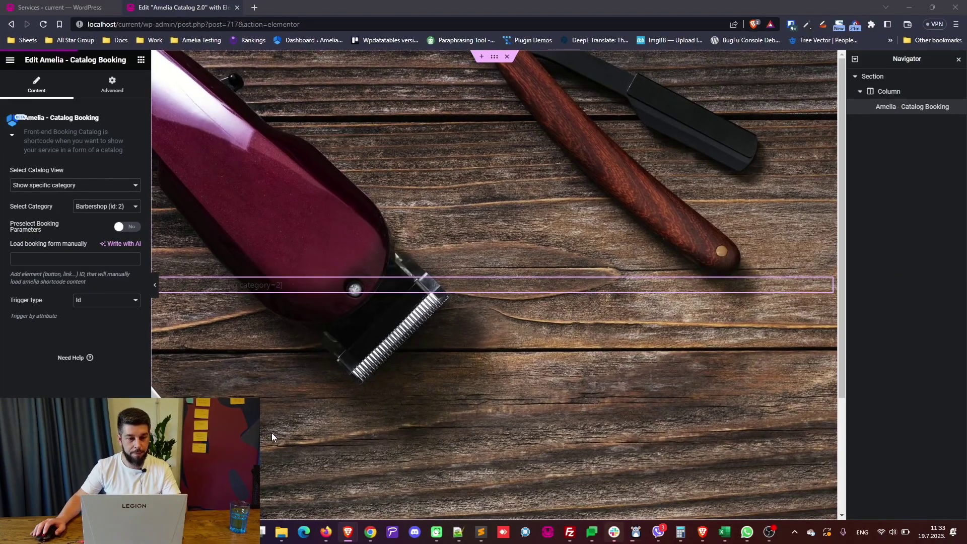
key(alt+Tab)
key(alt+Tab)
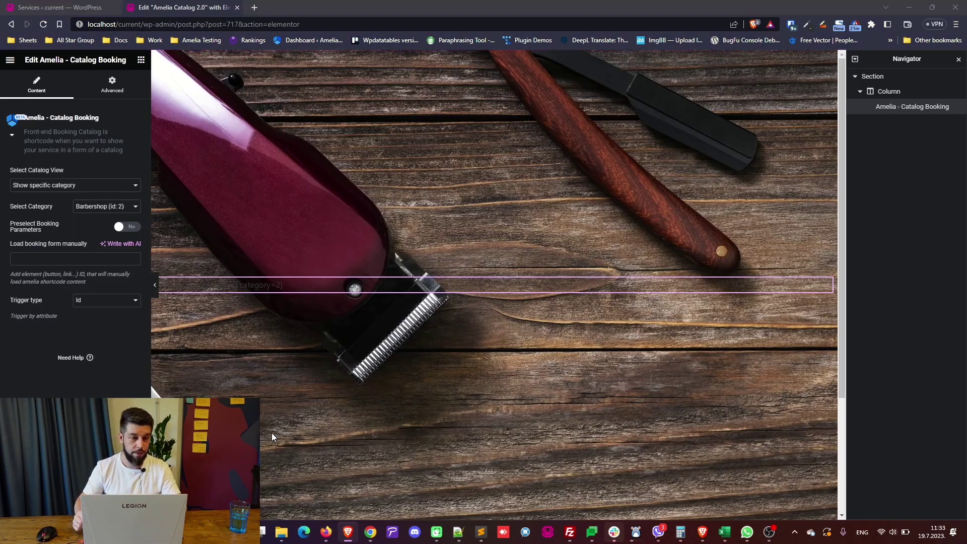
key(alt+Tab)
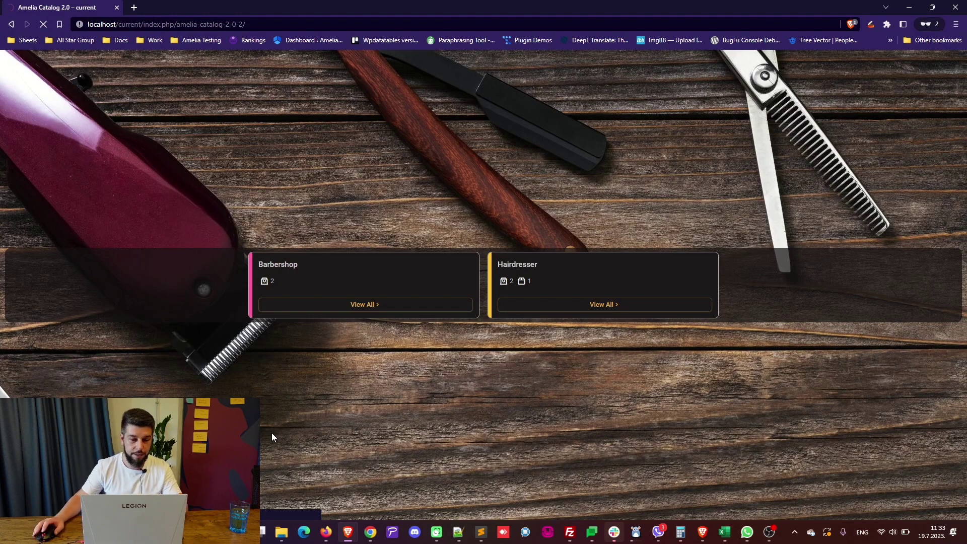
Reload the live catalog with F5 and scroll through the two Barbershop services.
key(F5)
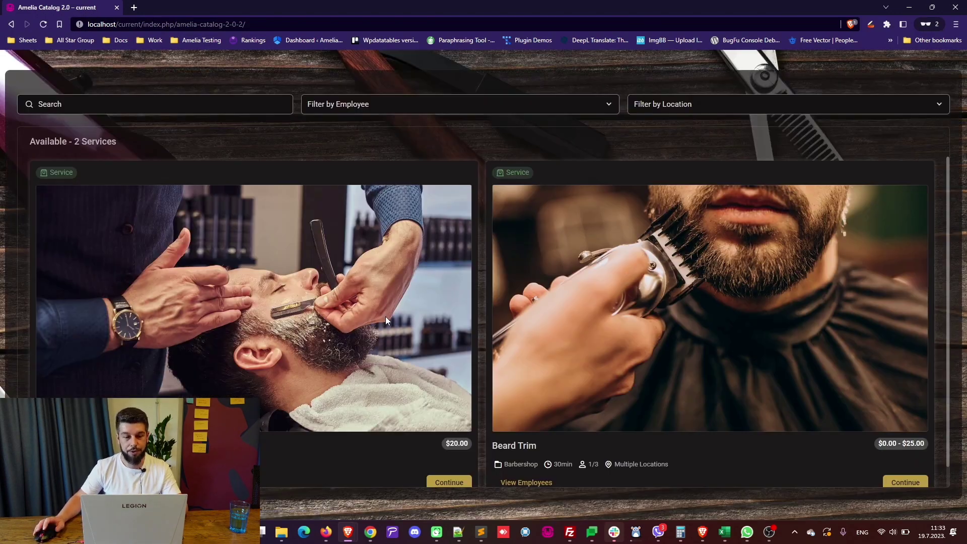
scroll(403, 332, down, 1)
scroll(406, 335, up, 1)
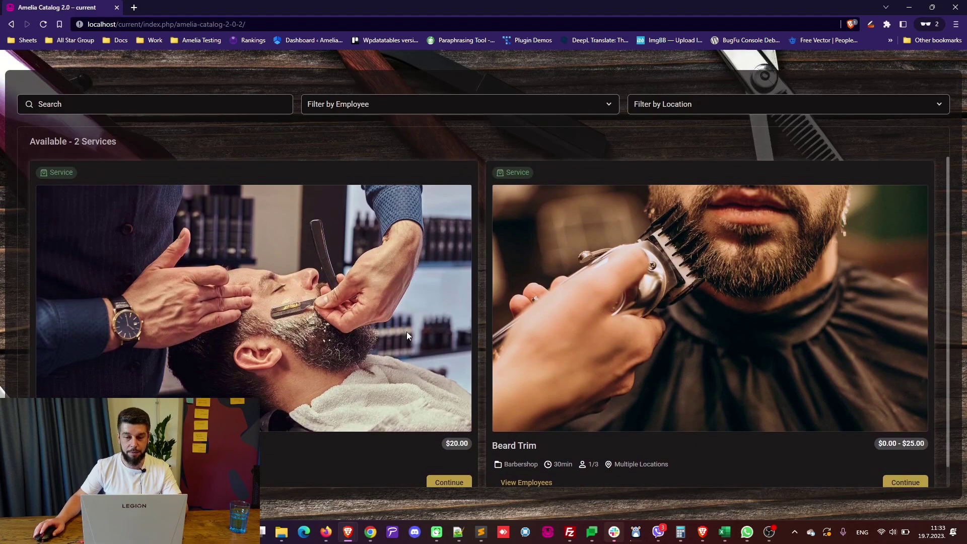
scroll(428, 332, down, 1)
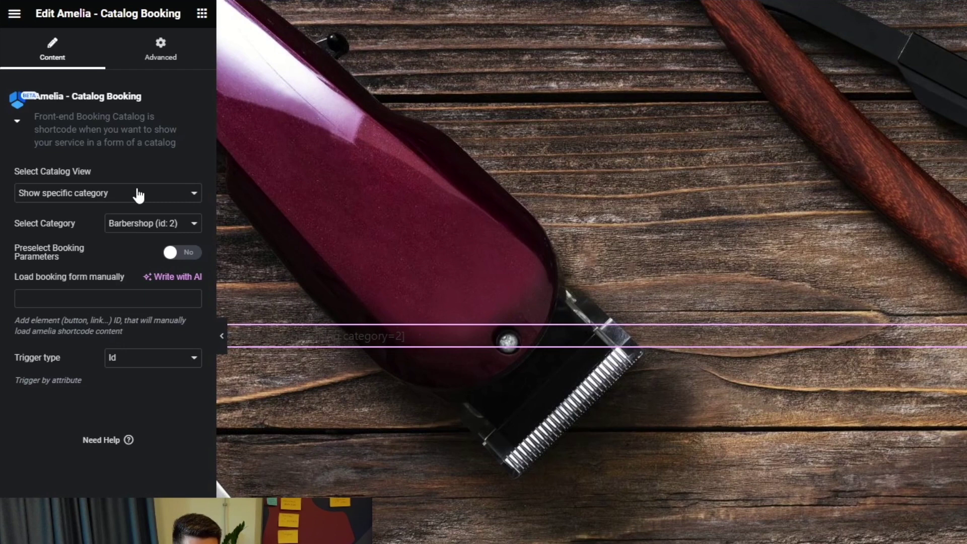
Set Select Catalog View to 'Show specific service' with 'Beard Trim (id: 1)' selected.
click(109, 188)
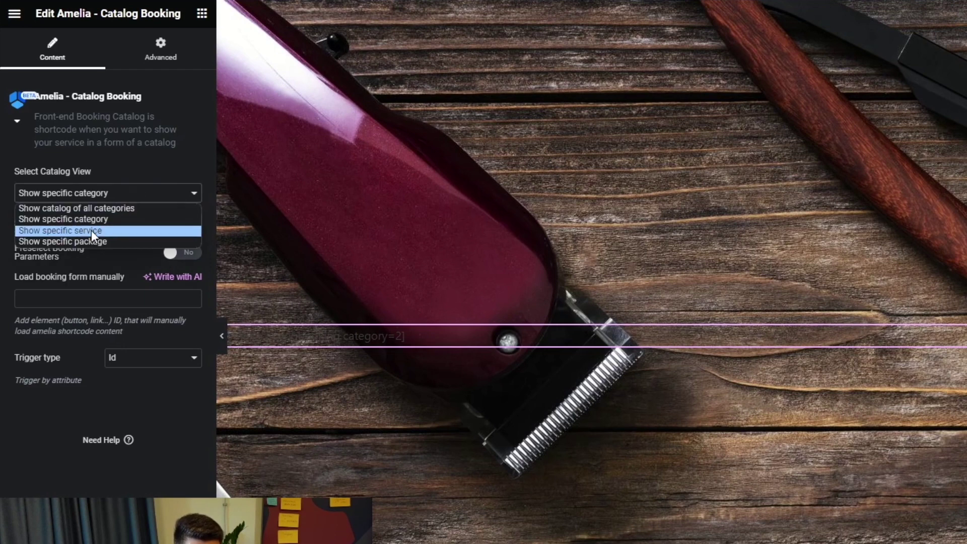
click(94, 231)
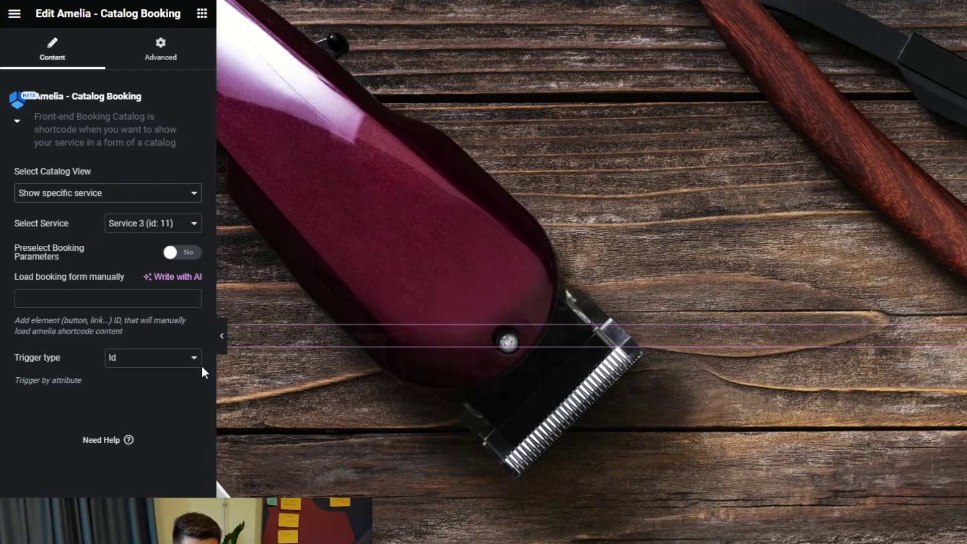
click(162, 232)
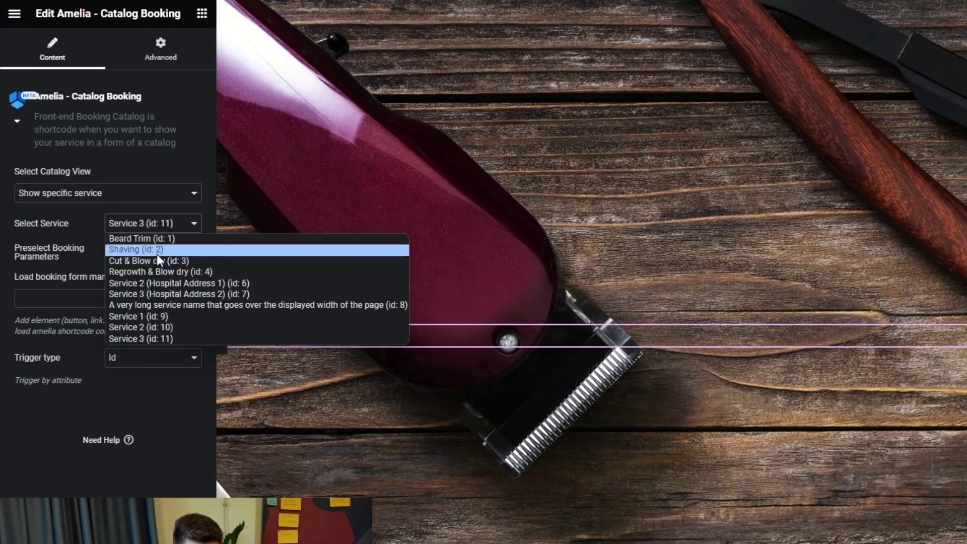
click(146, 239)
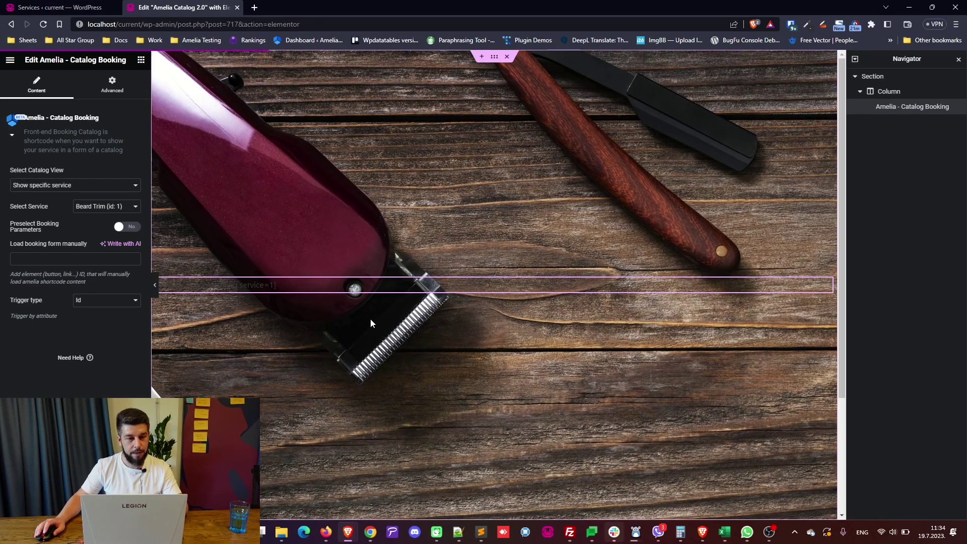
key(alt+Tab)
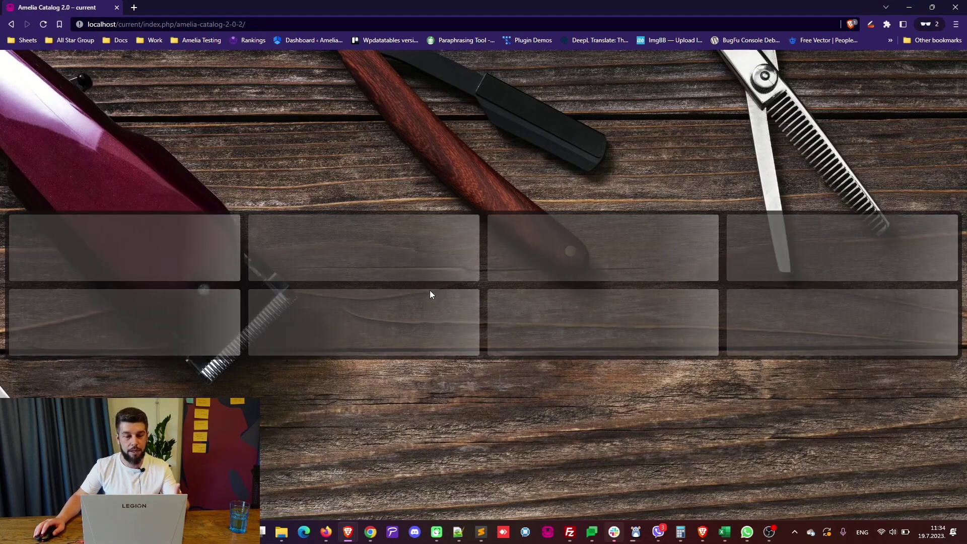
Look over the Beard Trim service page ($0.00 - $25.00, 30min, Barbershop).
scroll(455, 292, down, 4)
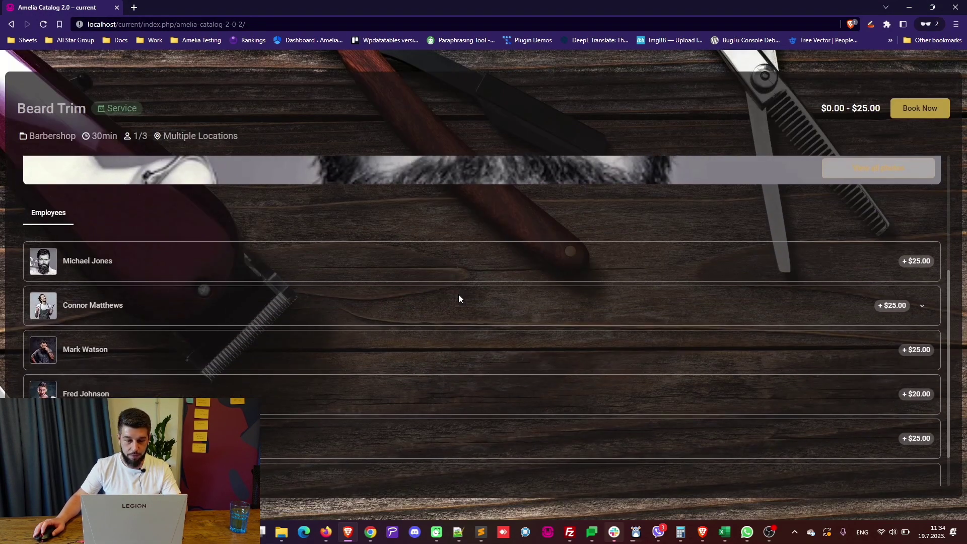
scroll(458, 295, down, 1)
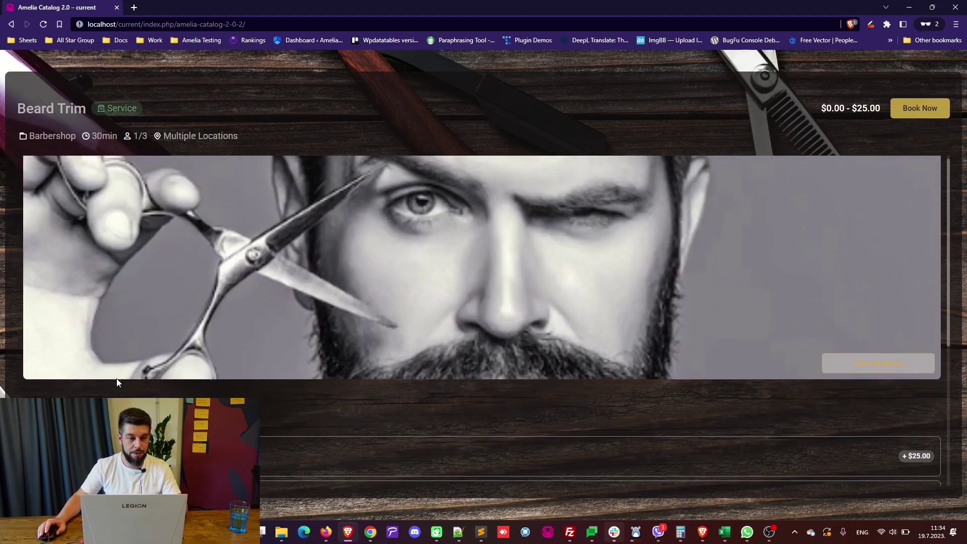
scroll(116, 382, down, 5)
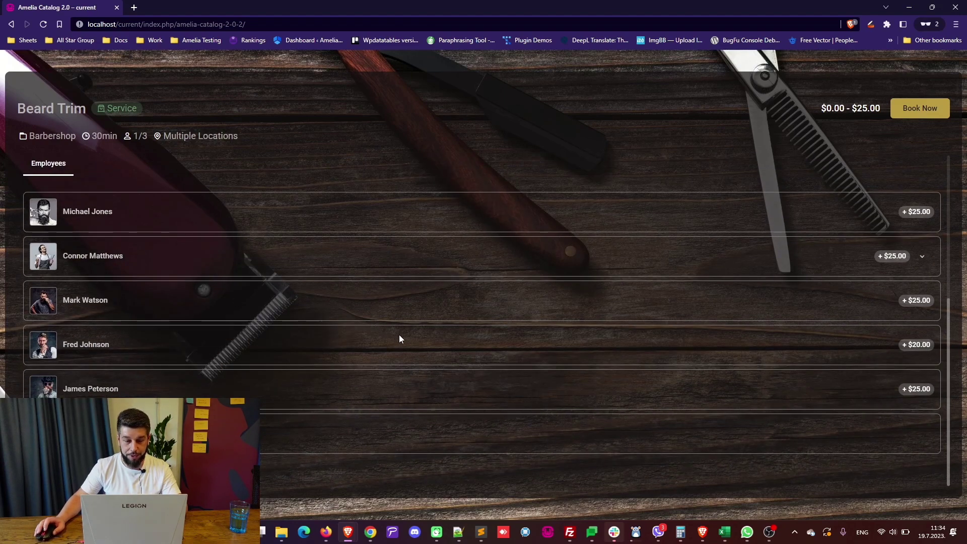
scroll(372, 344, up, 5)
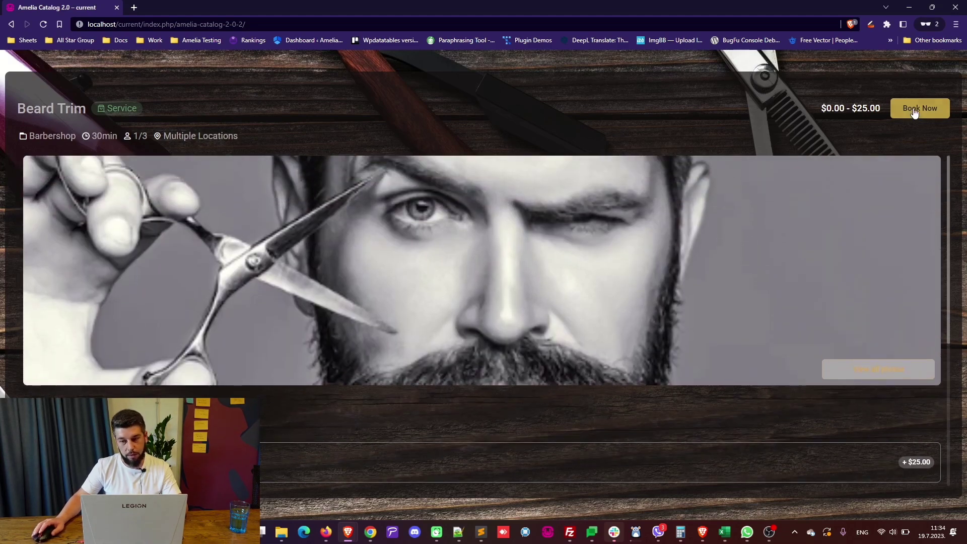
Start a Beard Trim booking, choose an employee, then close the form without booking.
click(914, 109)
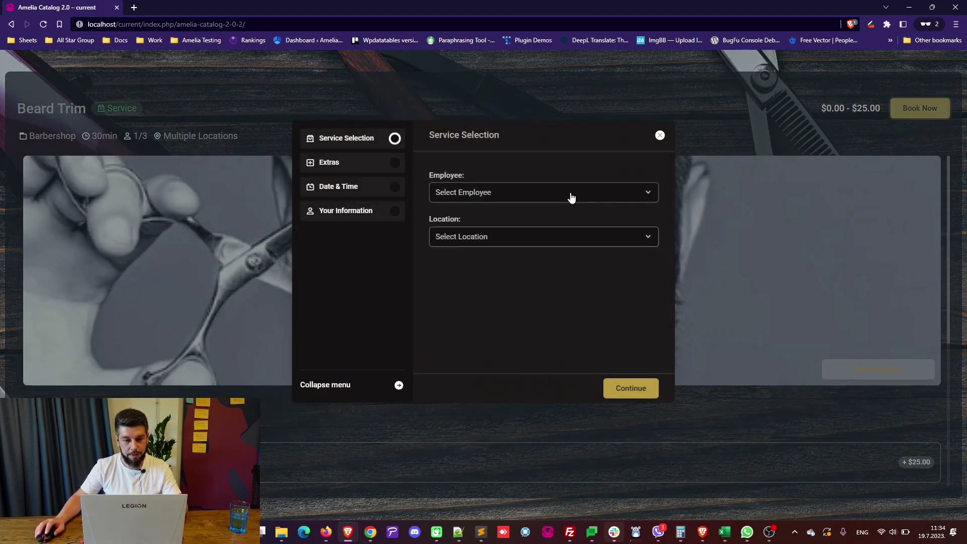
click(572, 197)
click(544, 290)
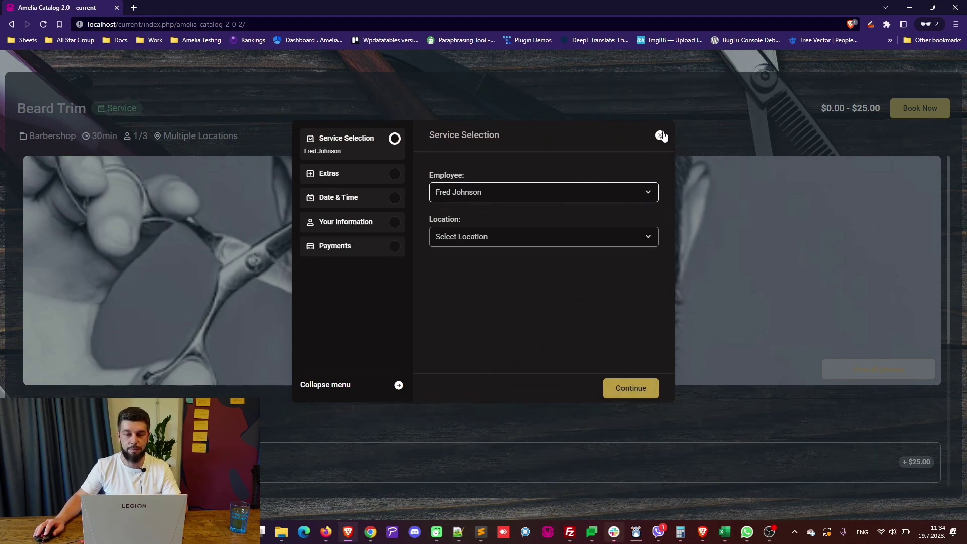
click(661, 136)
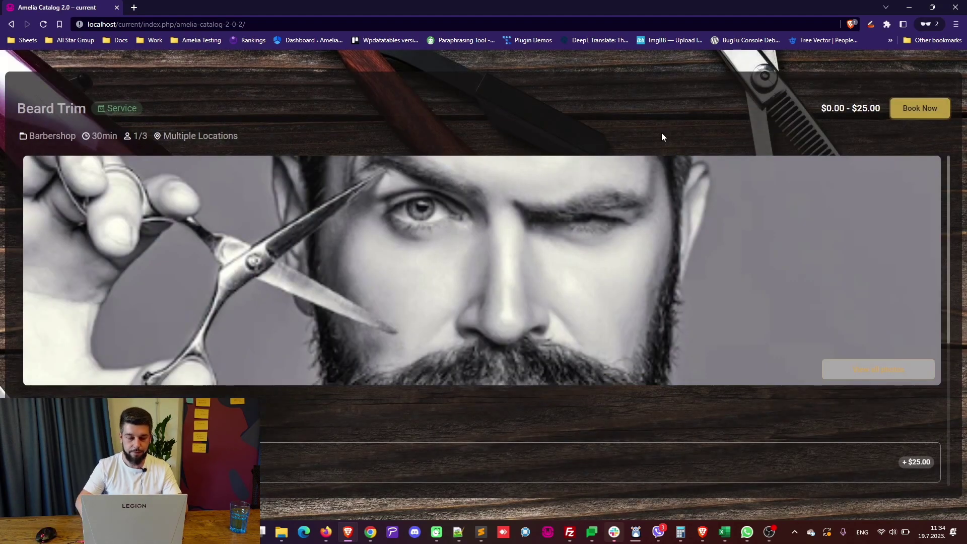